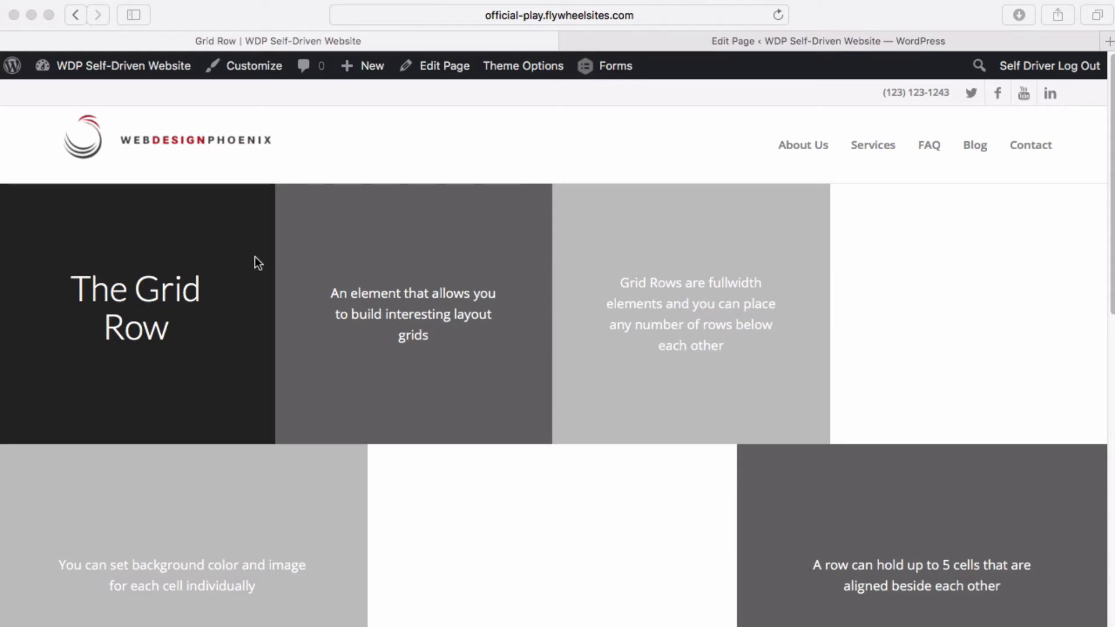
Review the published Grid Row page and the matching grid rows in the page editor's layout builder.
scroll(704, 289, "down", 10)
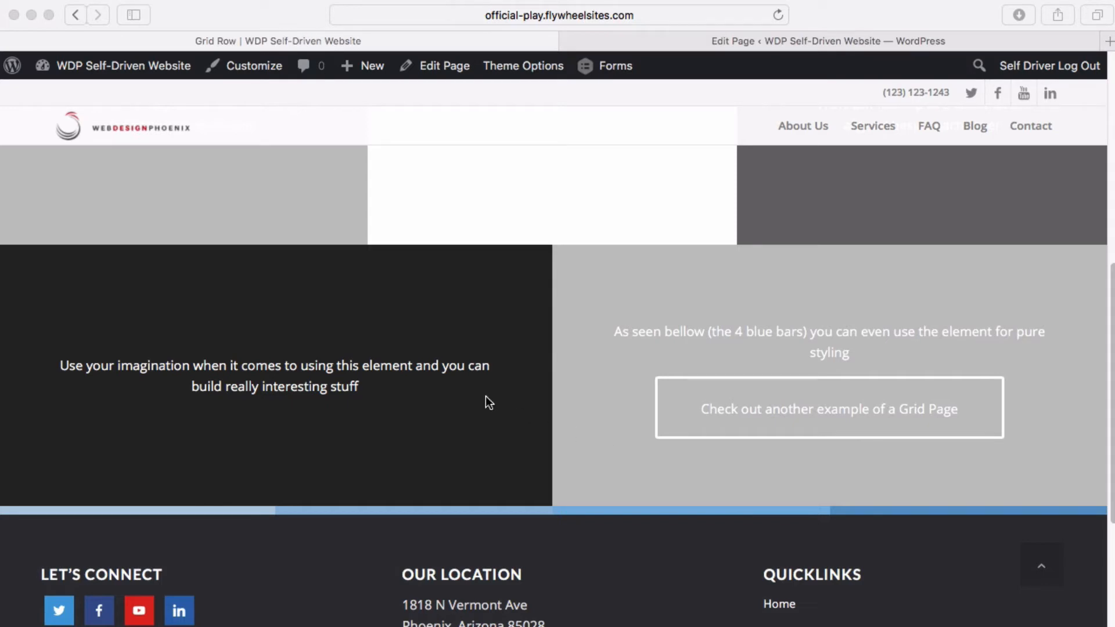
scroll(480, 384, "up", 10)
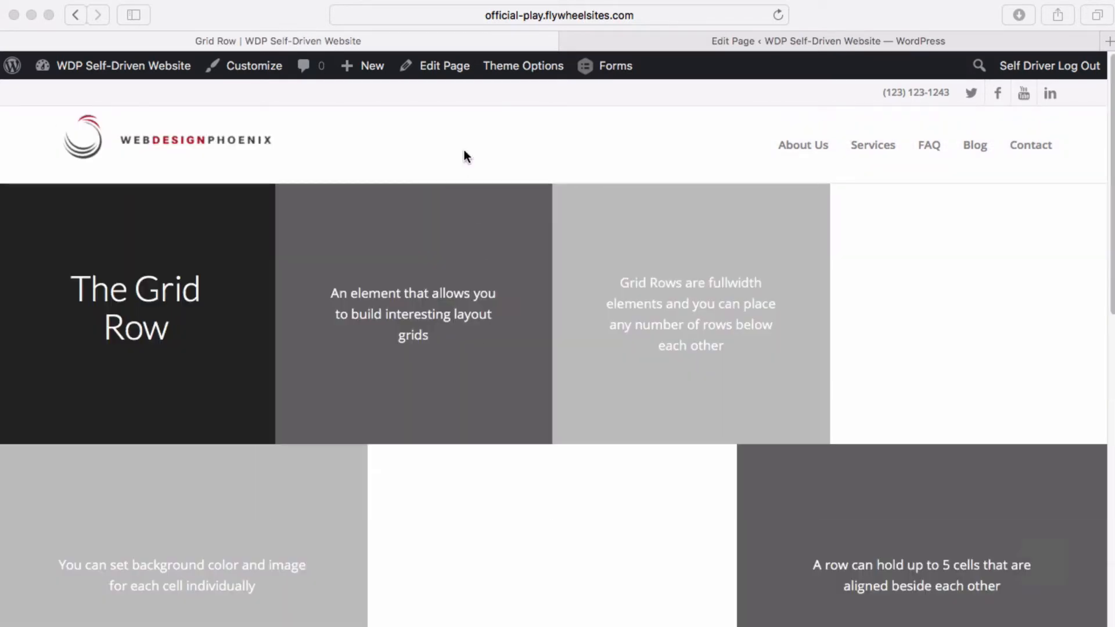
left_click(658, 41)
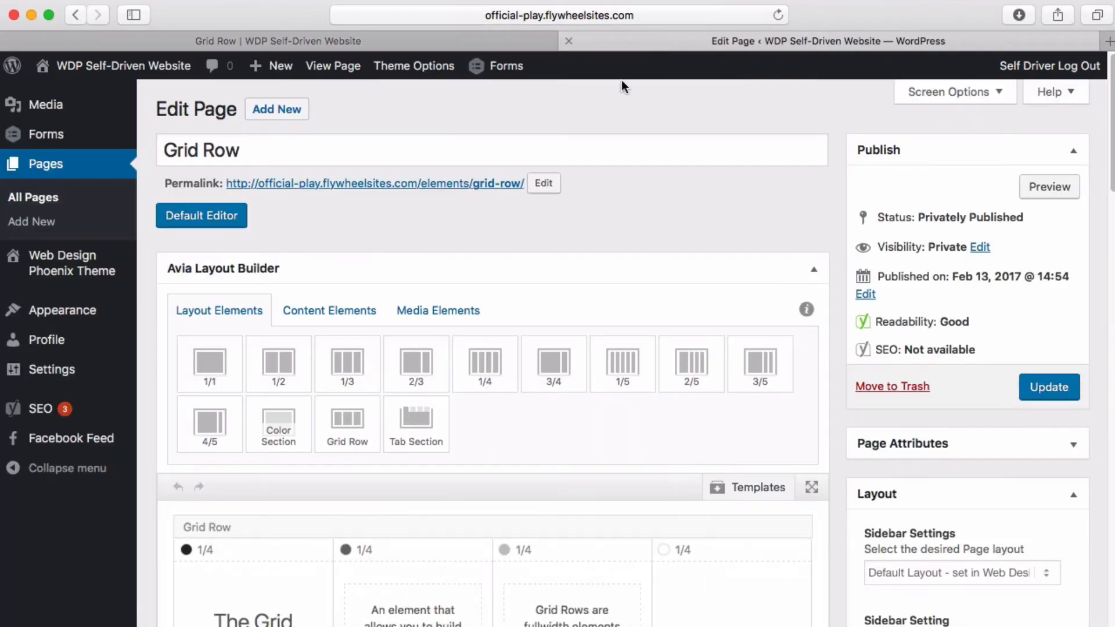
scroll(561, 363, "down", 2)
scroll(562, 363, "down", 1)
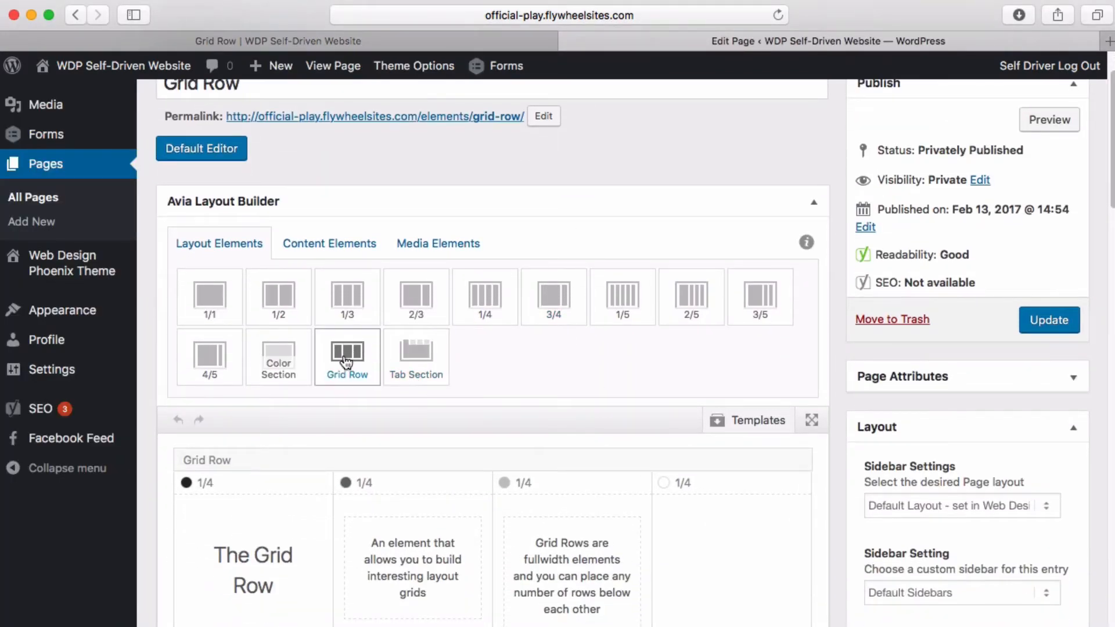
scroll(345, 361, "down", 1)
scroll(345, 361, "down", 3)
Open the settings of the first 1/4 cell in the top grid row and compare them with the published page.
mouse_move(249, 331)
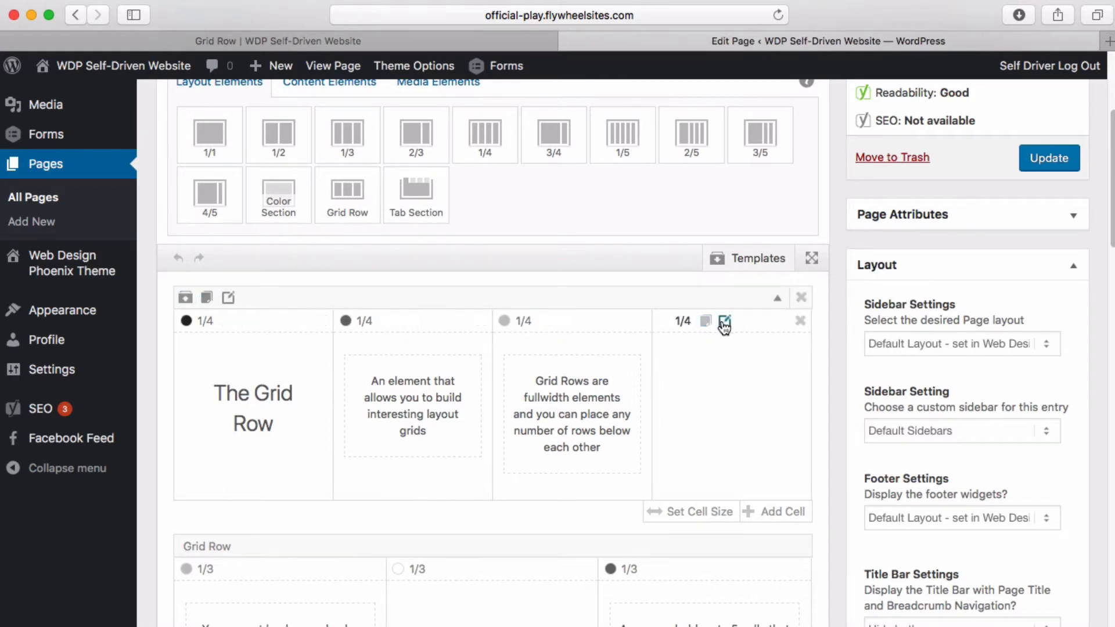
left_click(246, 323)
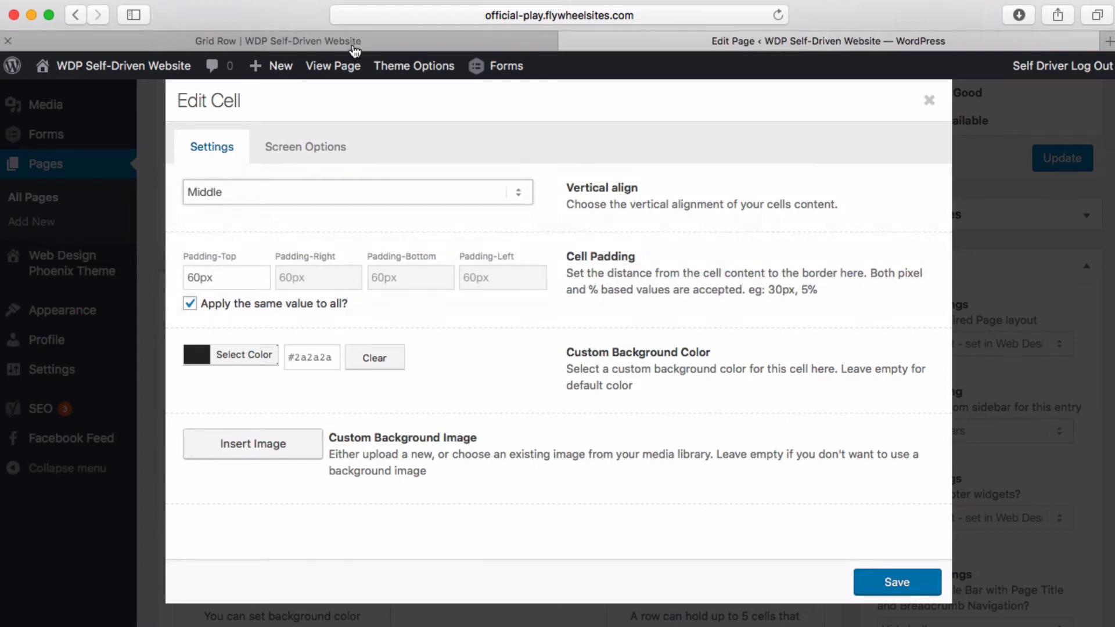
left_click(354, 42)
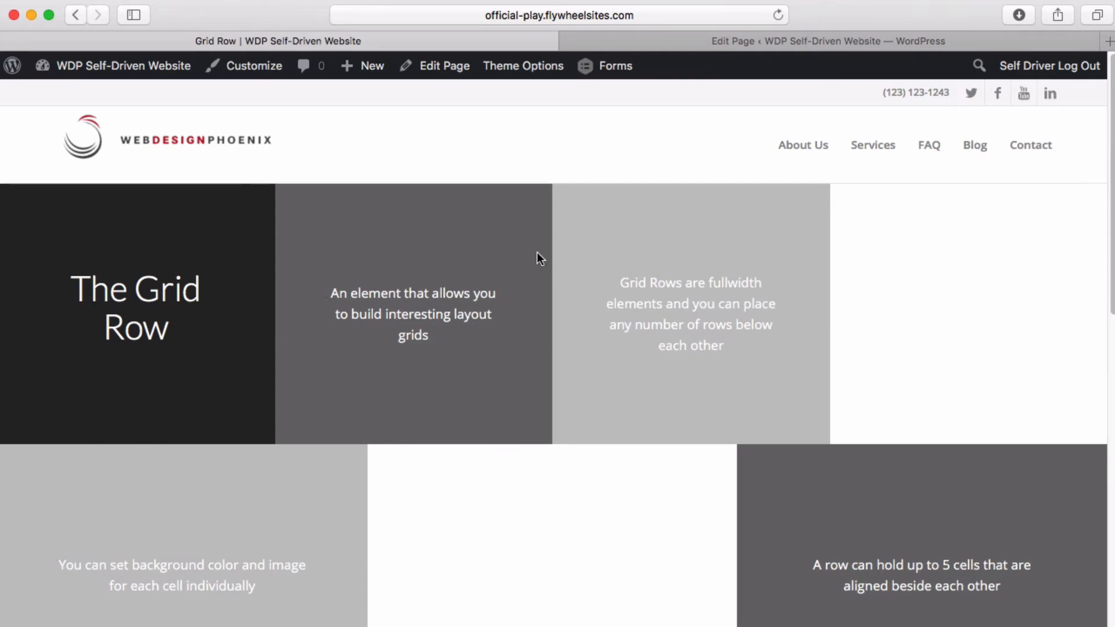
left_click(644, 41)
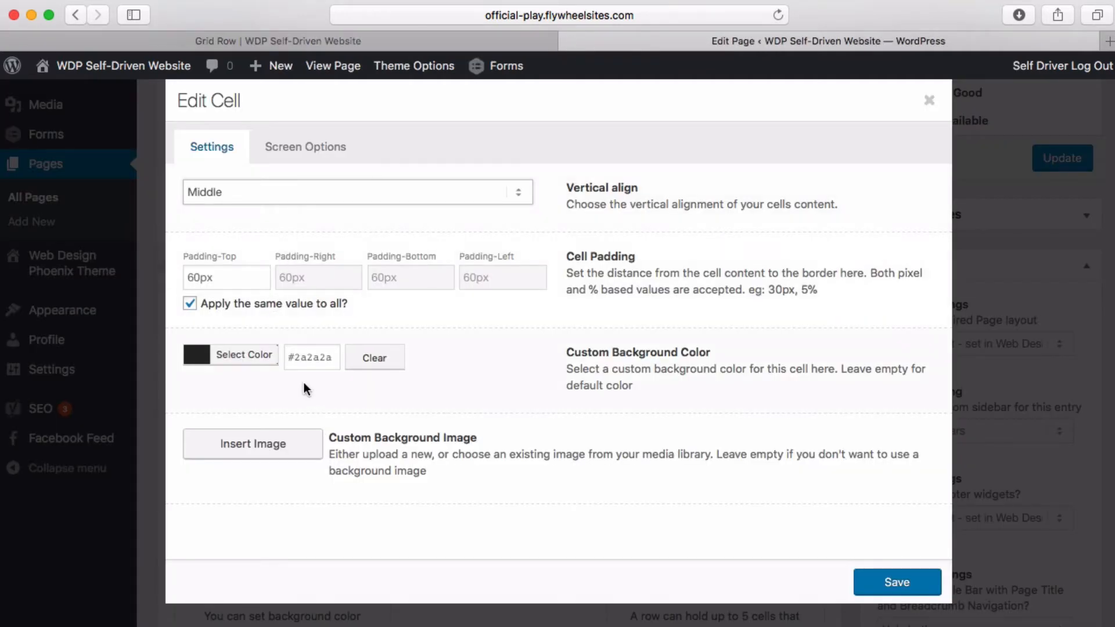
left_click(442, 43)
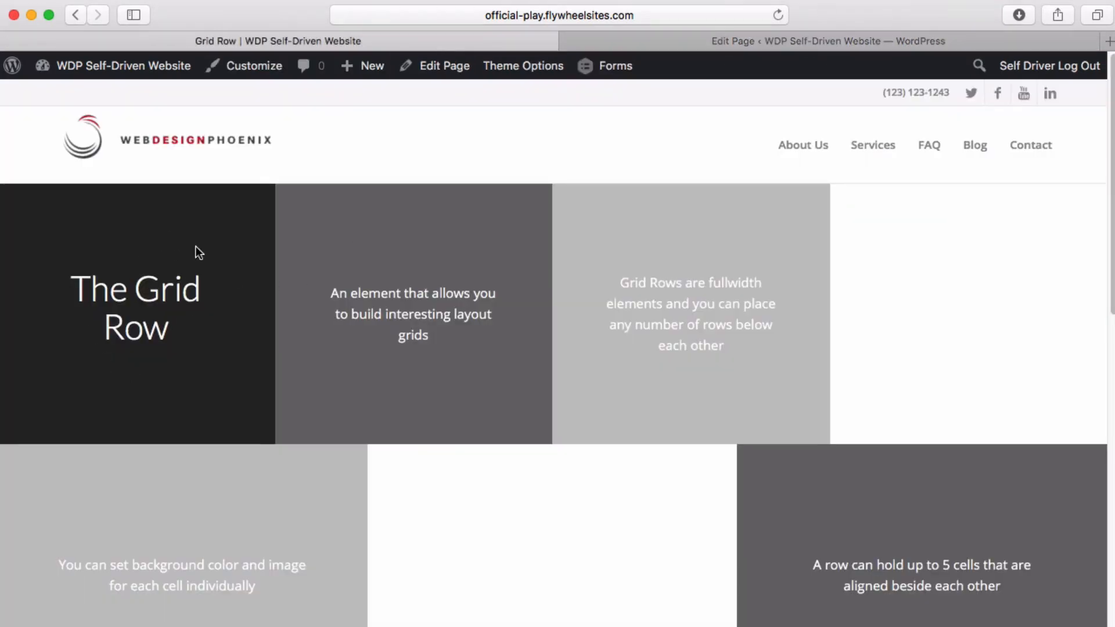
left_click(720, 42)
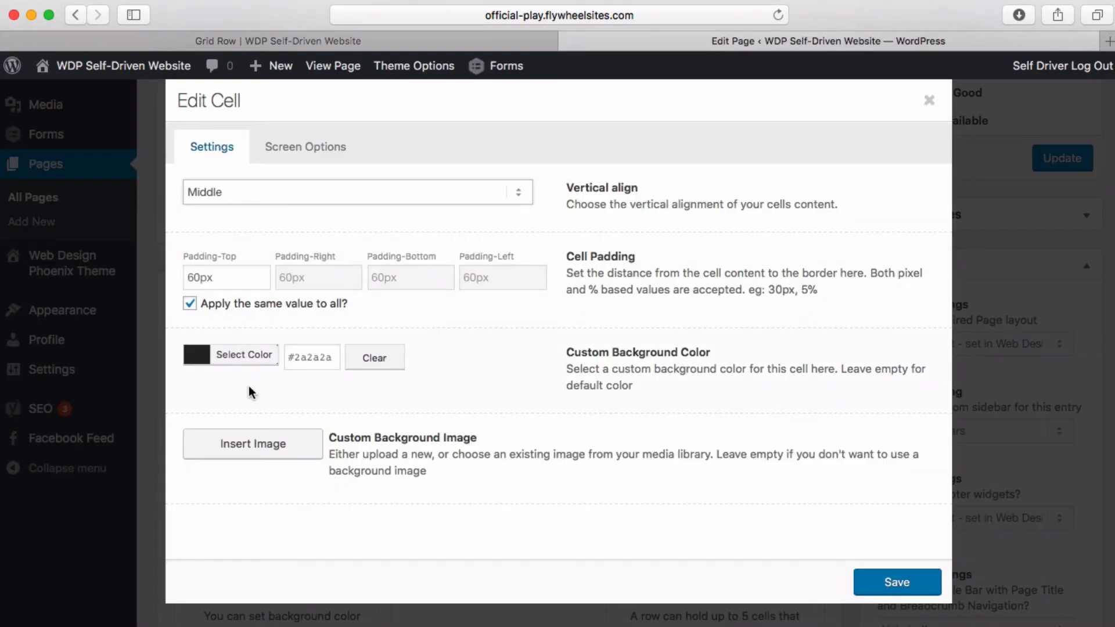
Examine the cell's background image picker and its mobile display choices without changing them.
left_click(283, 451)
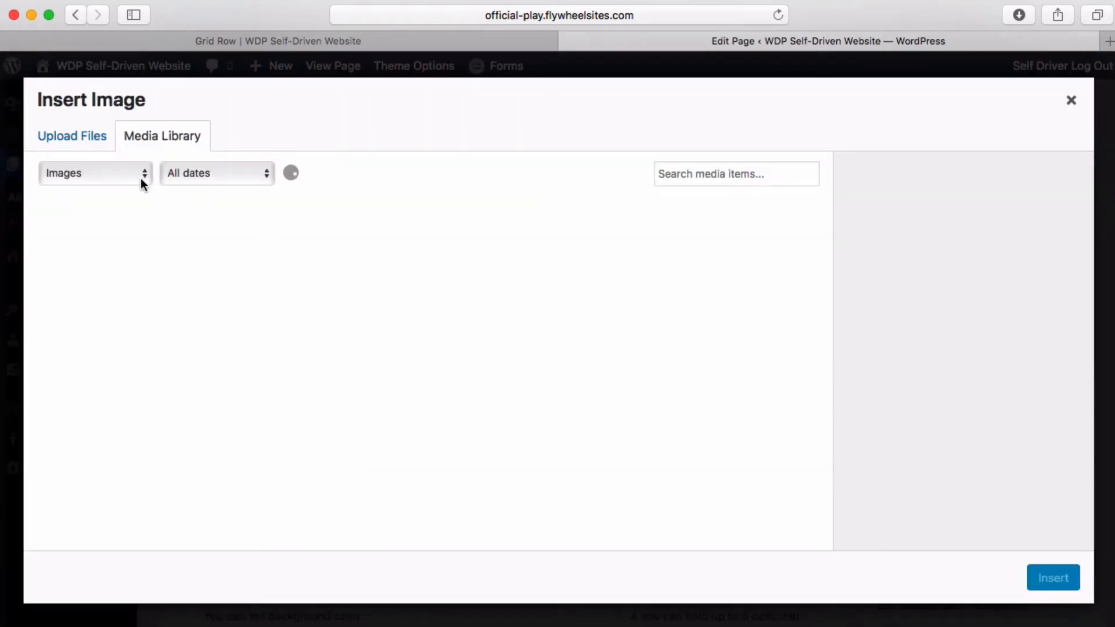
left_click(1072, 104)
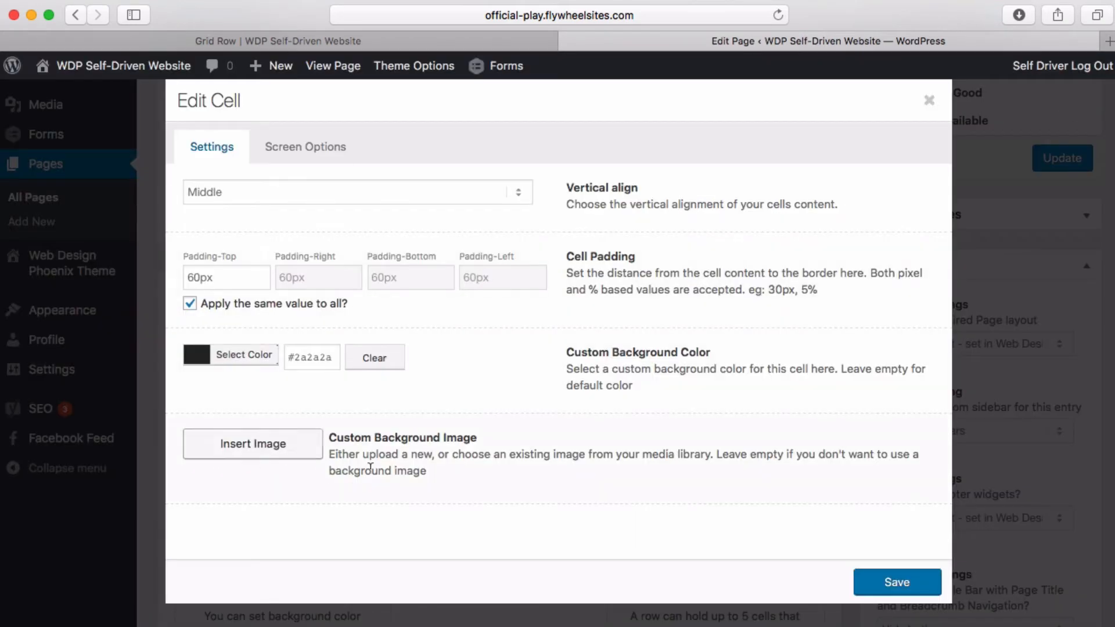
left_click(323, 159)
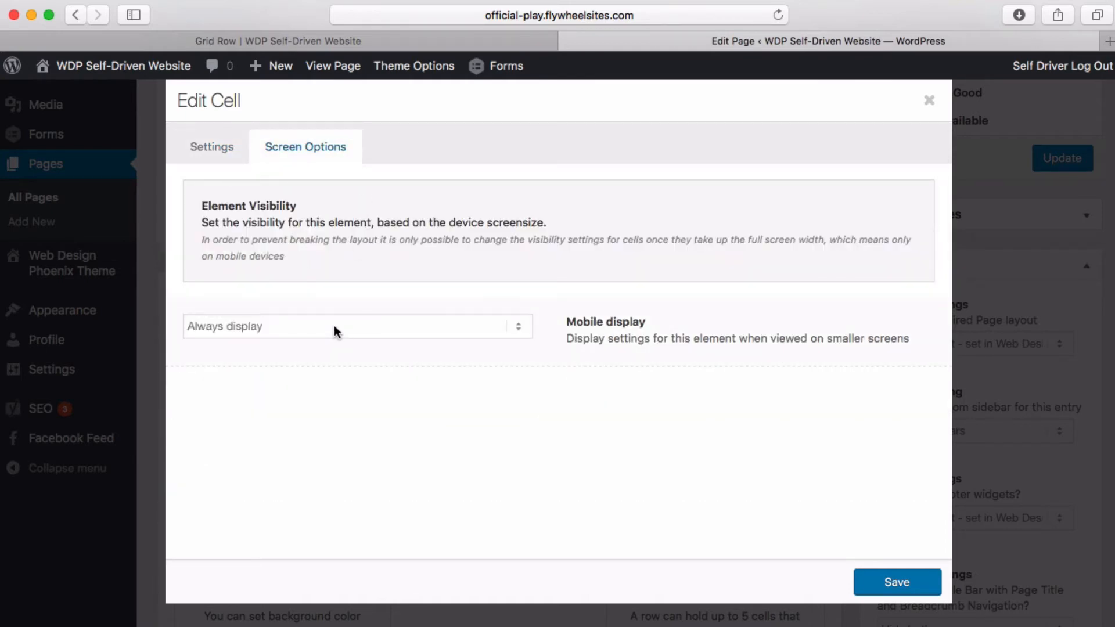
left_click(393, 334)
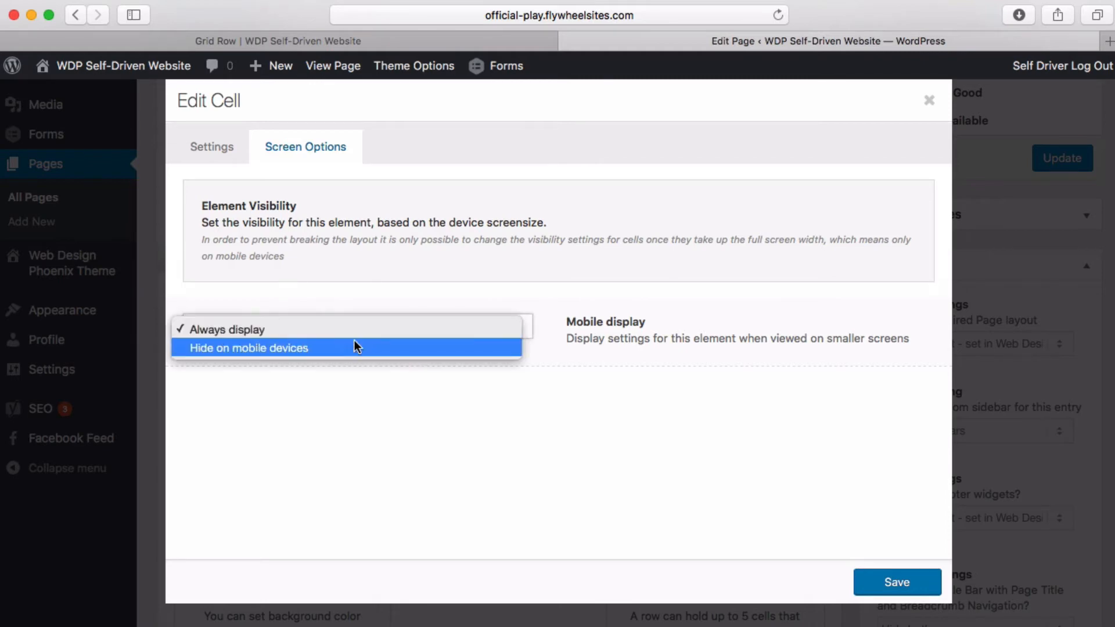
left_click(305, 331)
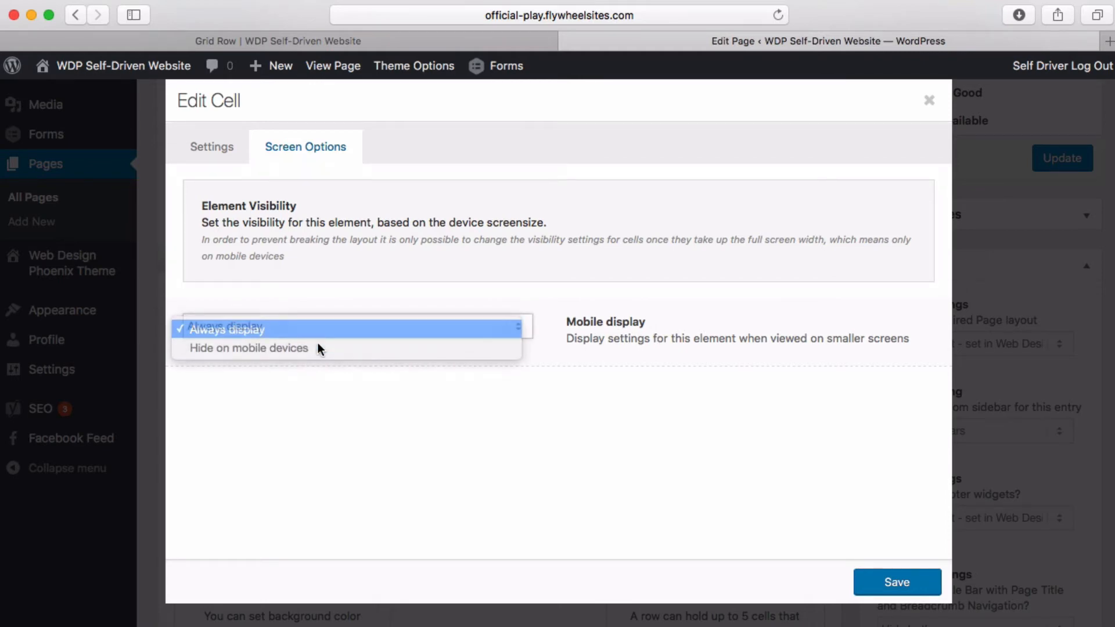
Set the cell's vertical alignment to Middle and save the cell settings.
left_click(225, 157)
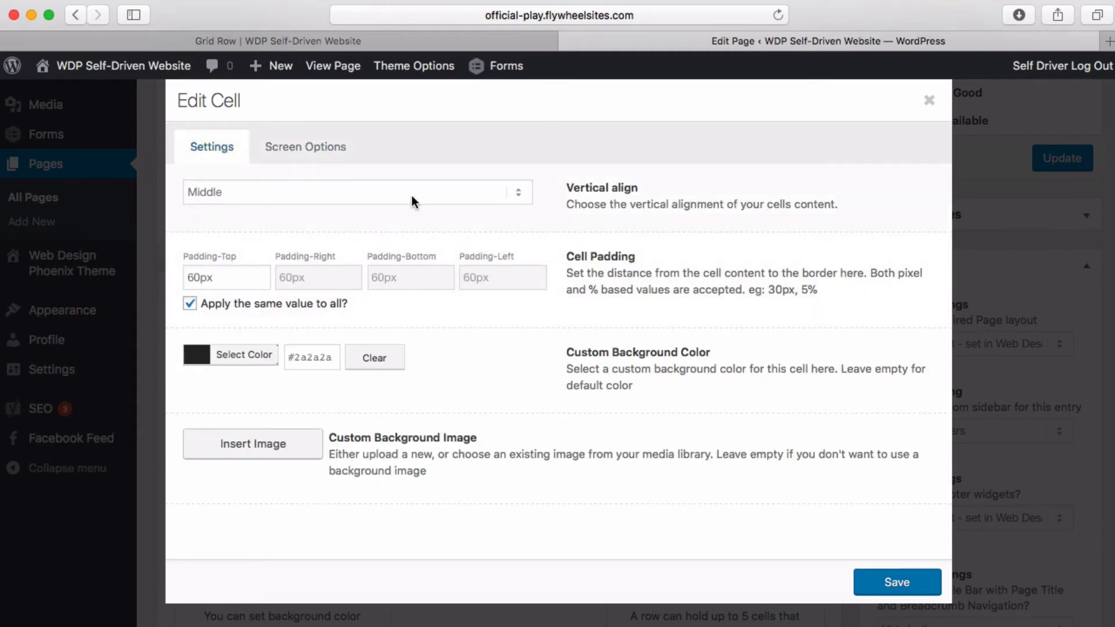
left_click(517, 196)
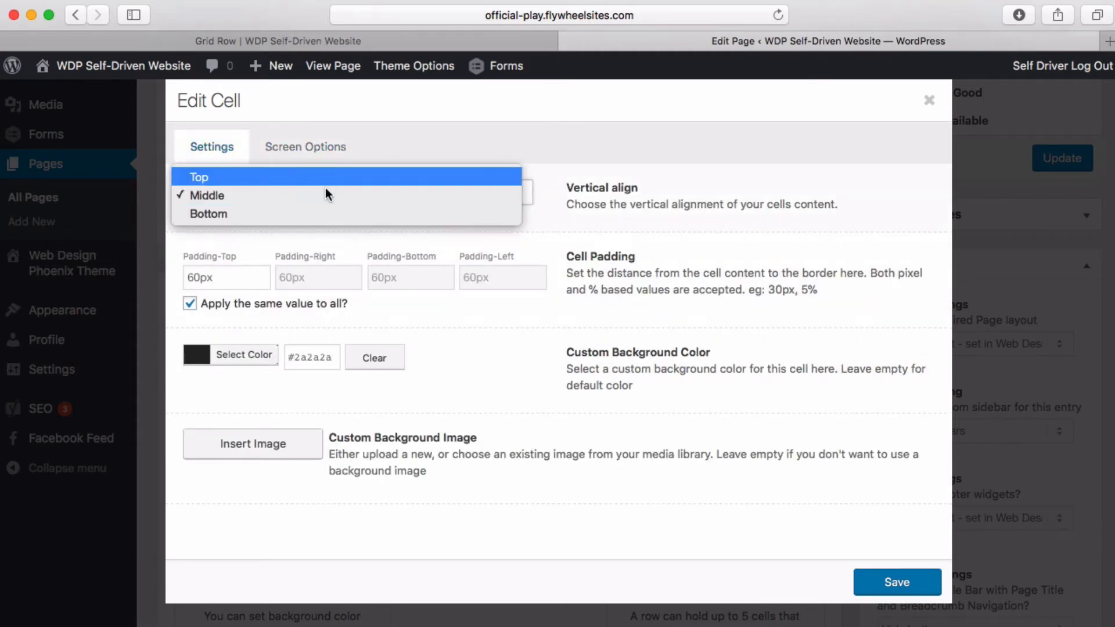
left_click(338, 197)
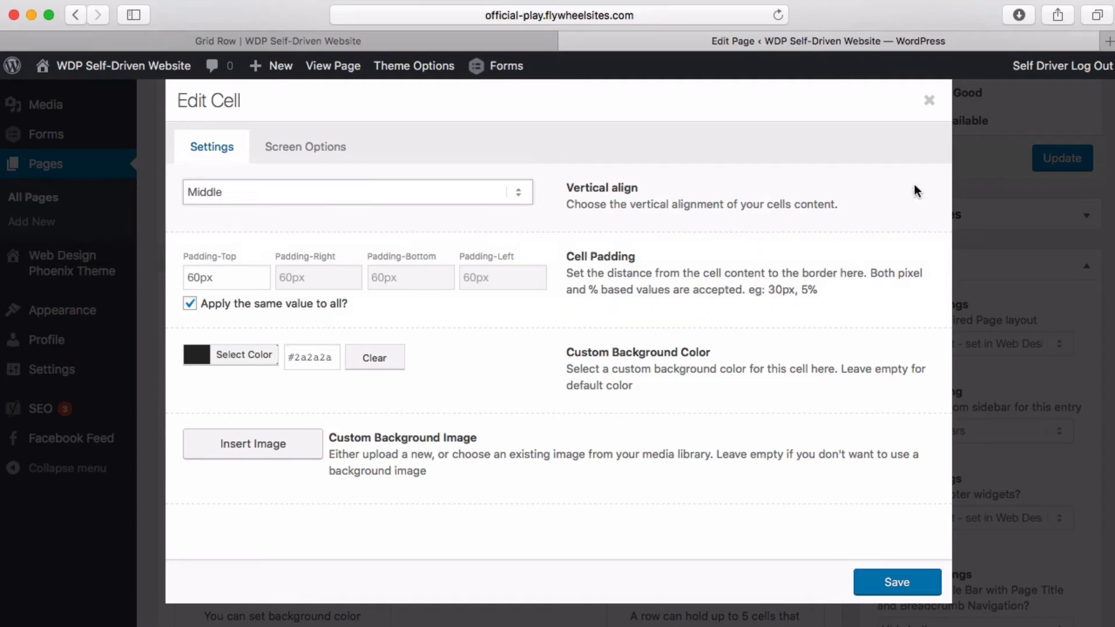
left_click(913, 581)
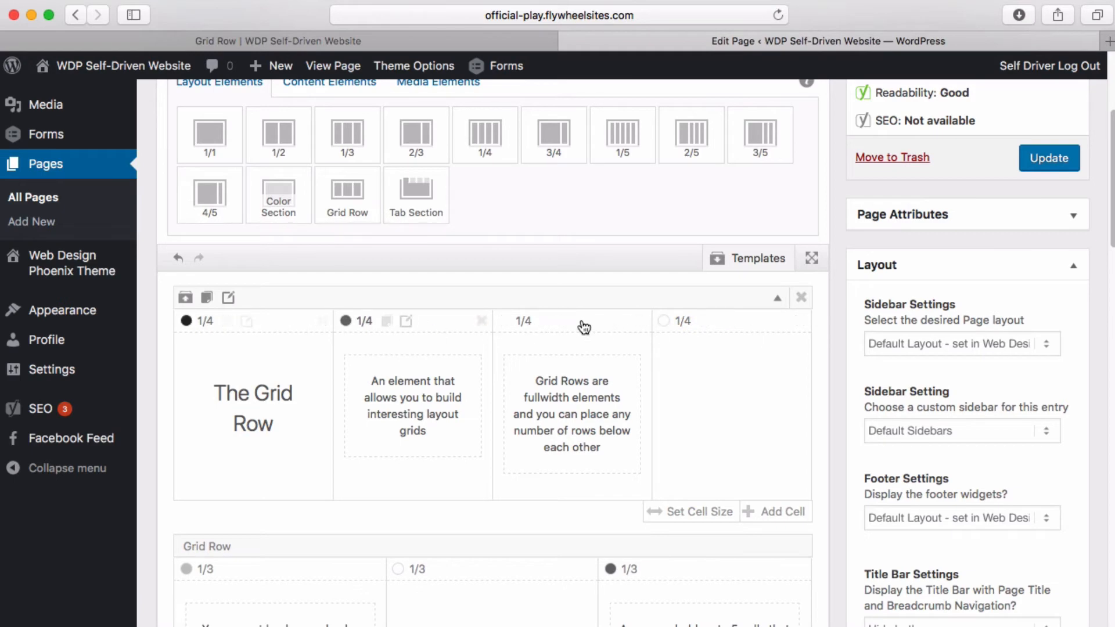
In the top grid row's settings, choose No Borders and keep Custom height in pixel for the minimum height.
left_click(229, 299)
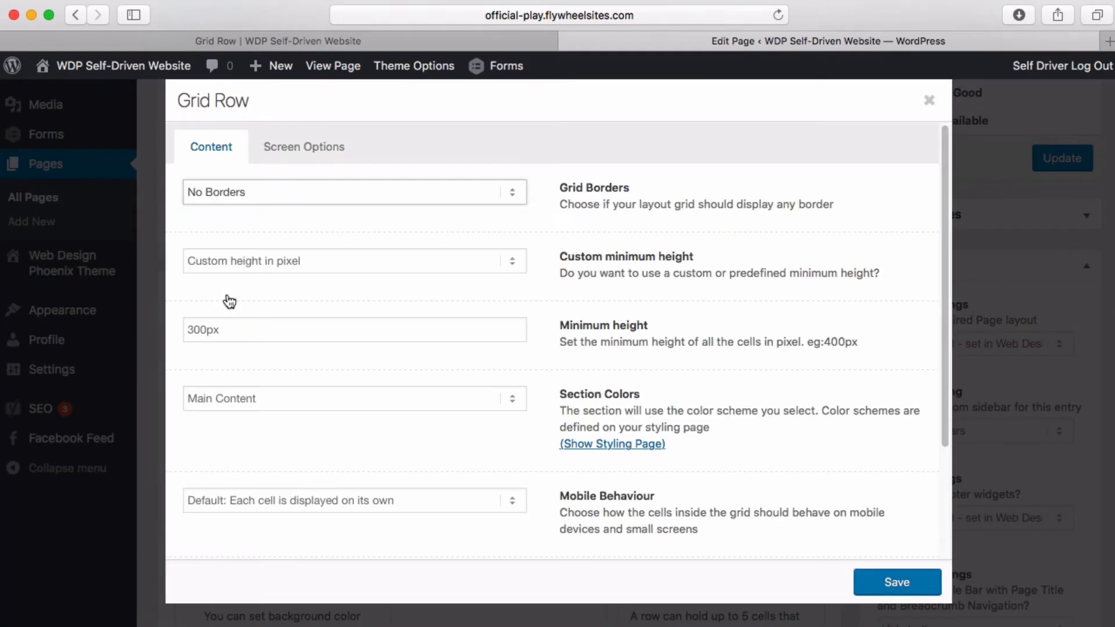
left_click(485, 198)
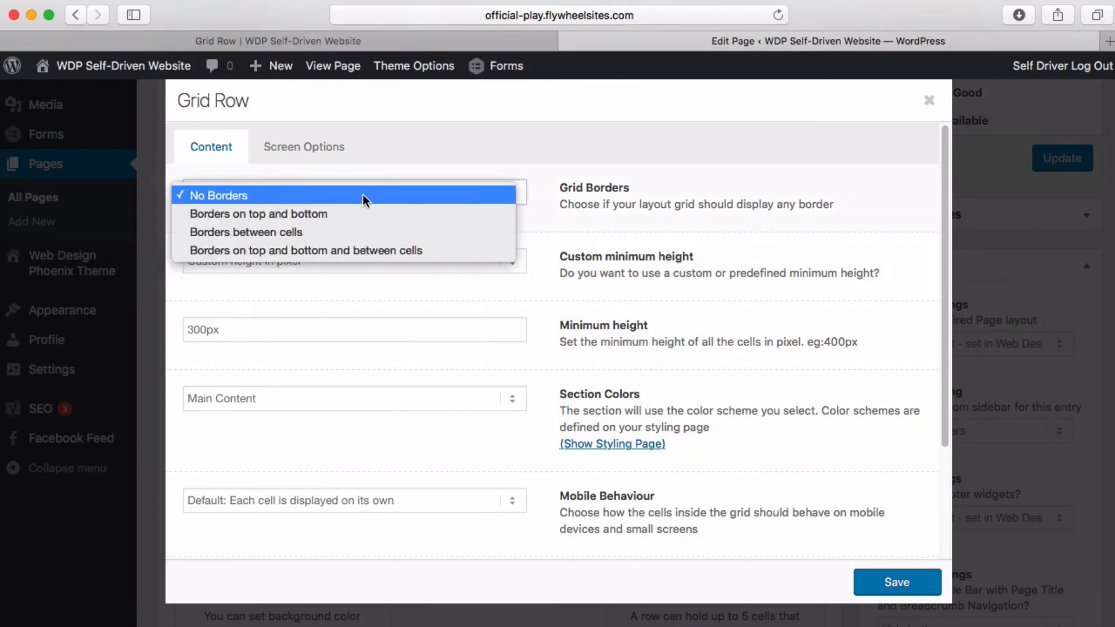
left_click(274, 195)
left_click(330, 263)
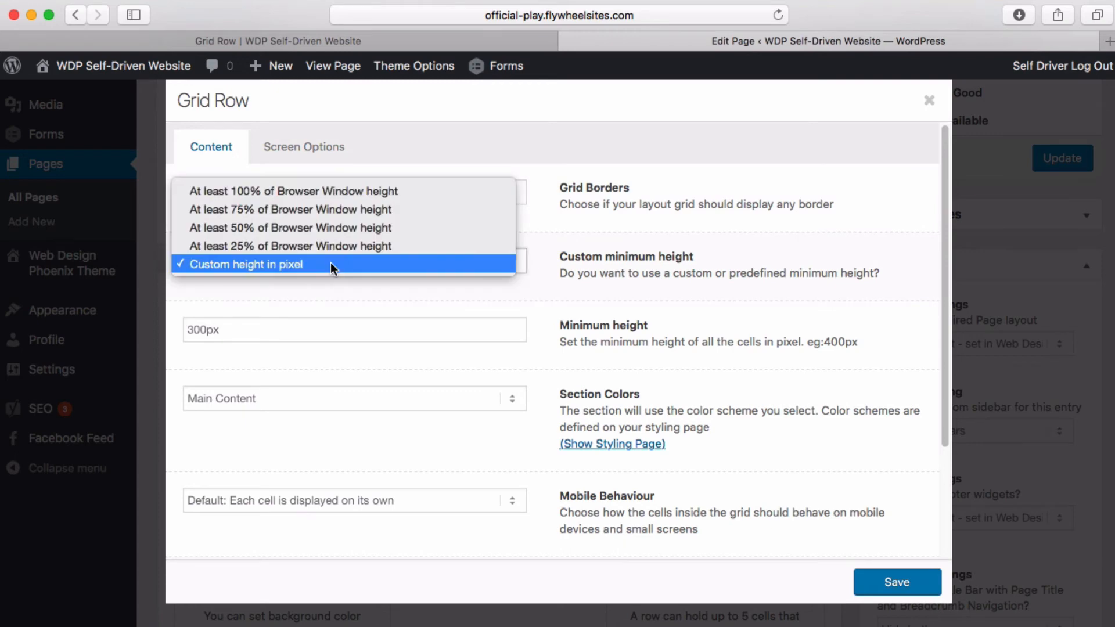
left_click(616, 283)
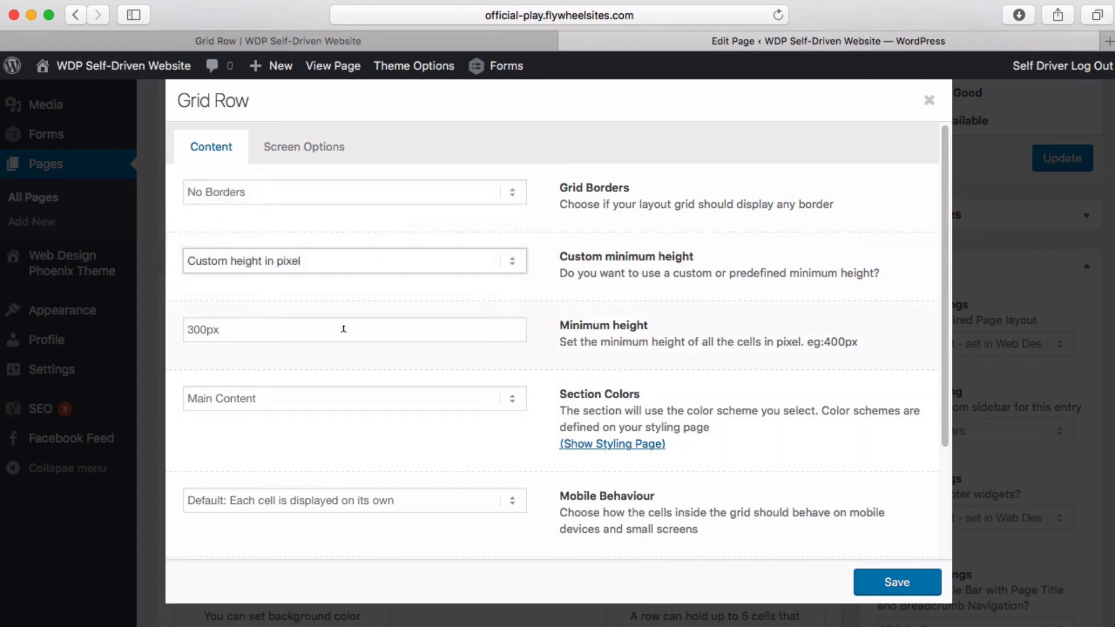
left_click_drag(232, 328, 181, 328)
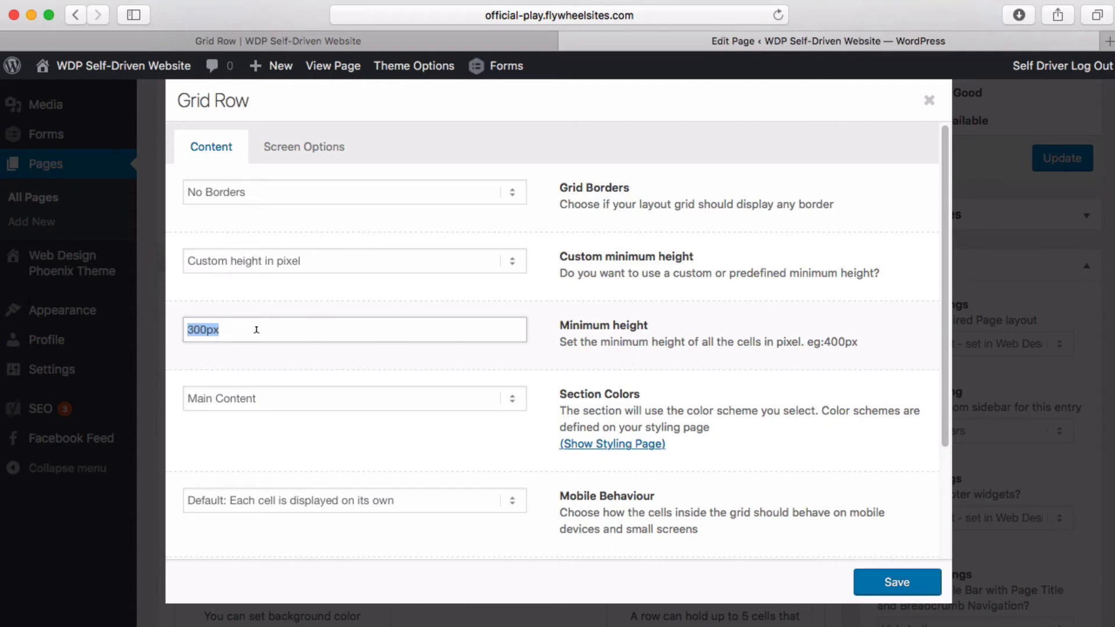
Set the row's section colors to Main Content and mobile behaviour to "Default: Each cell is displayed on its own", and save the row.
left_click(292, 400)
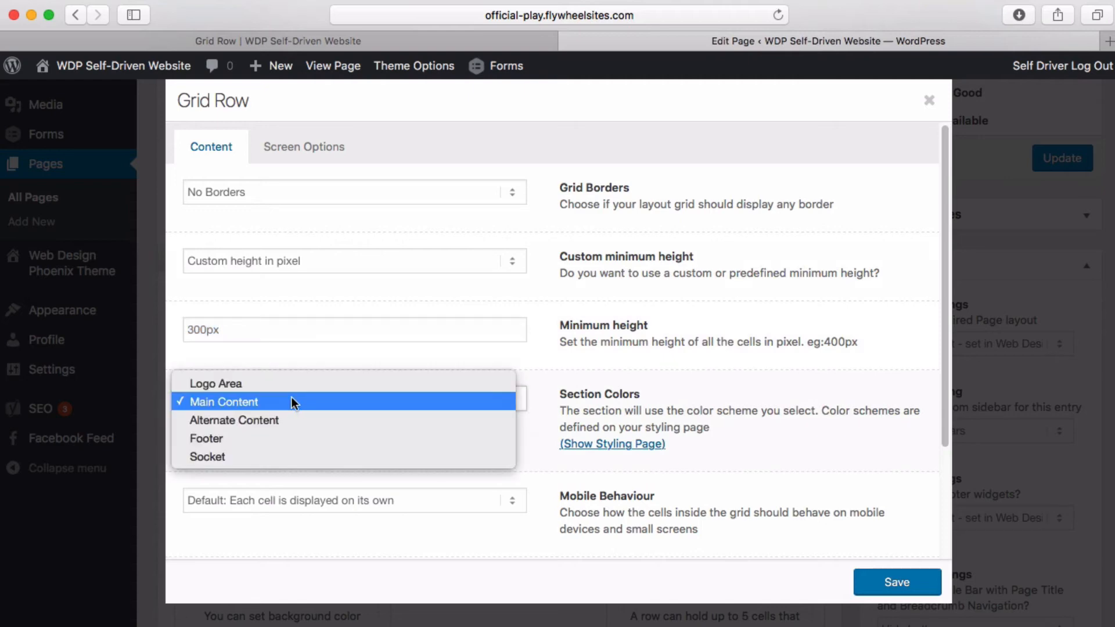
left_click(262, 402)
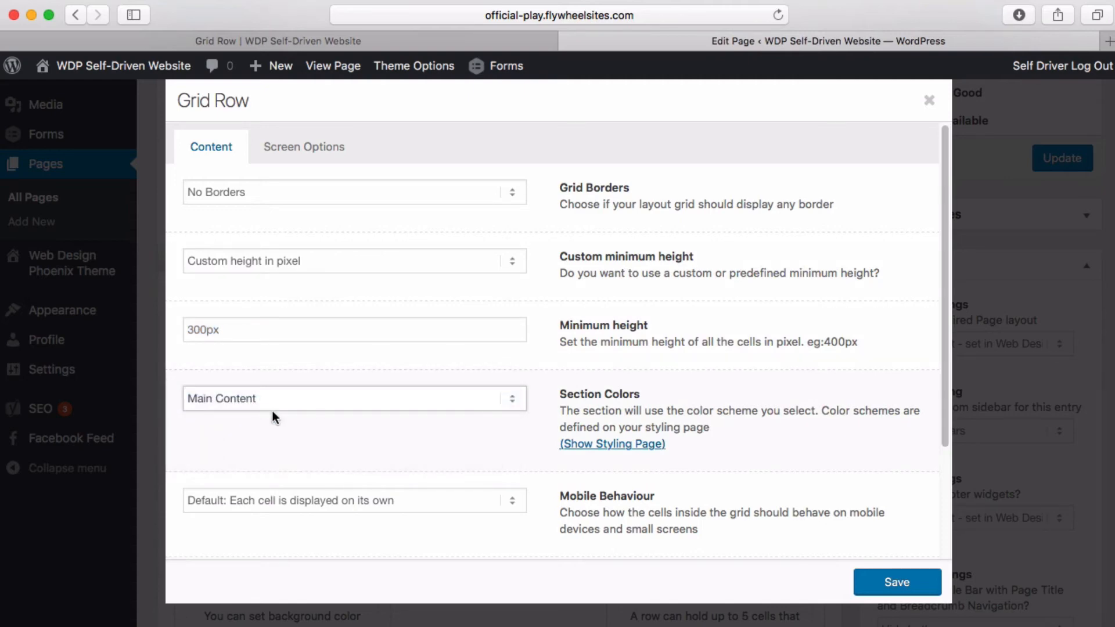
scroll(274, 415, "down", 5)
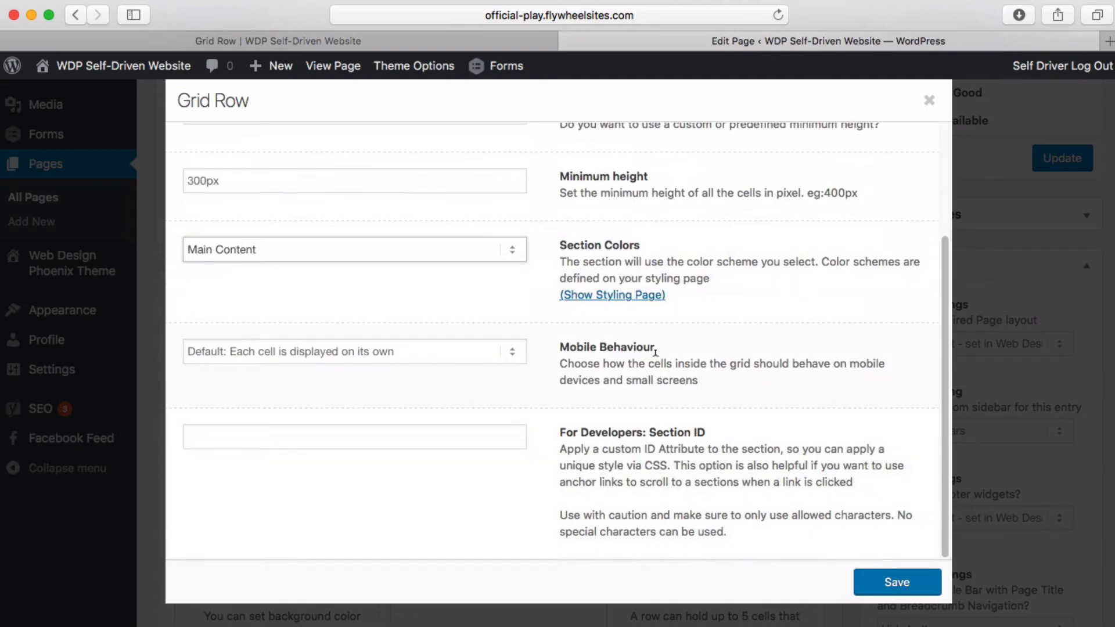
left_click(287, 352)
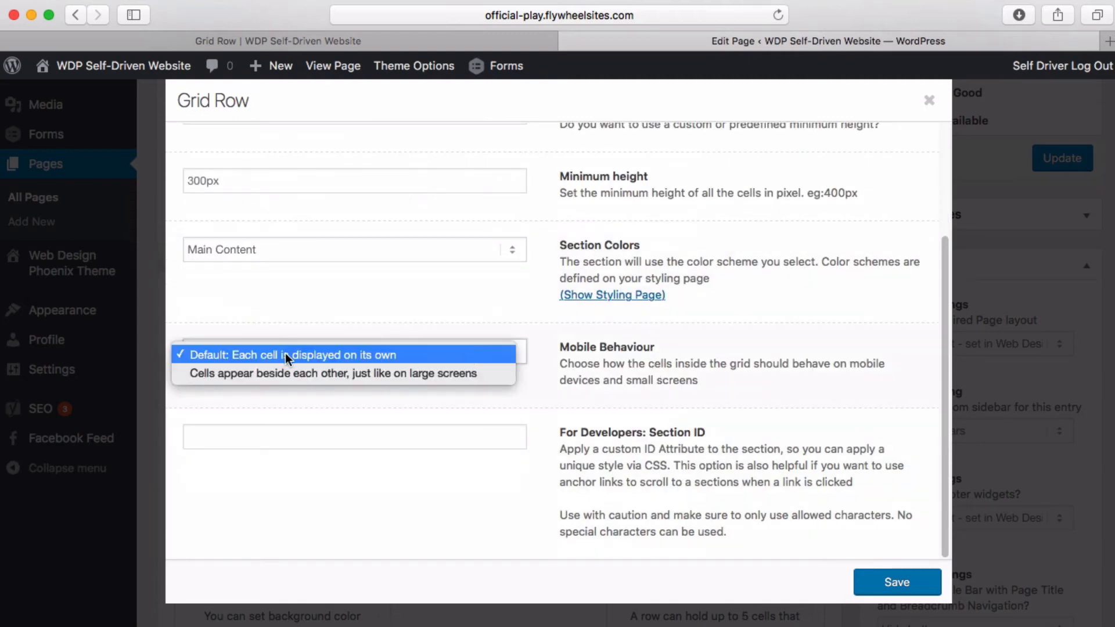
left_click(239, 358)
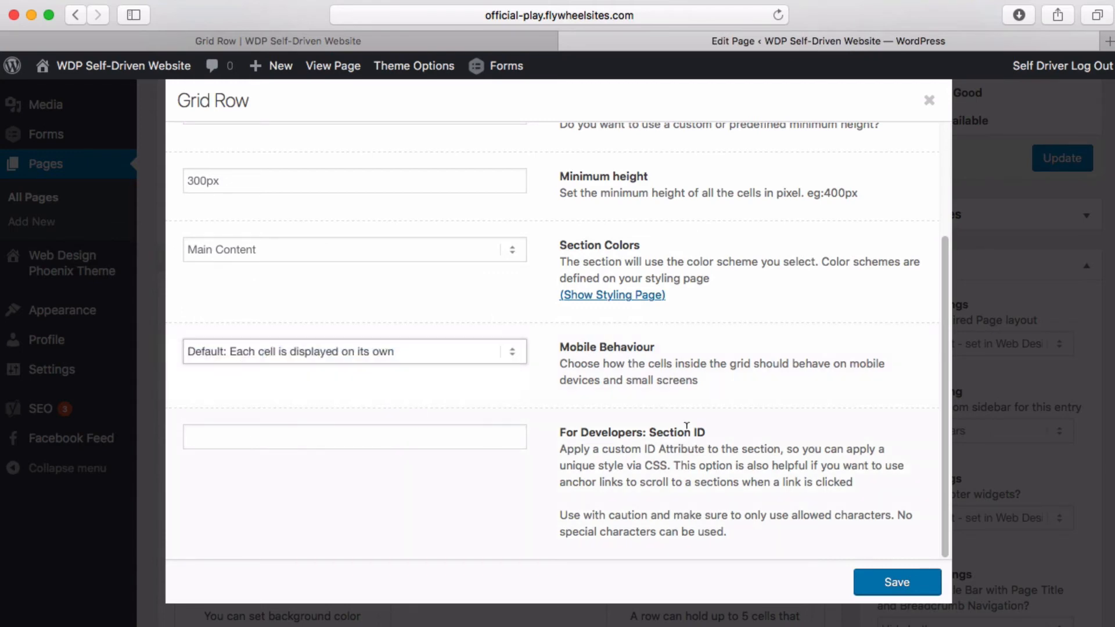
scroll(675, 411, "up", 5)
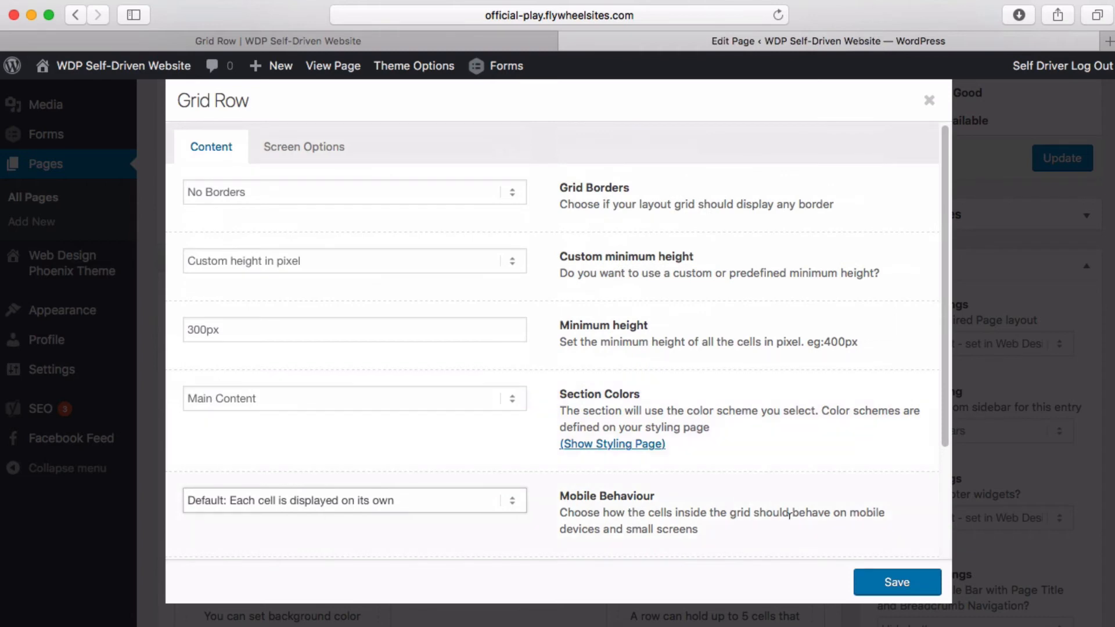
left_click(319, 149)
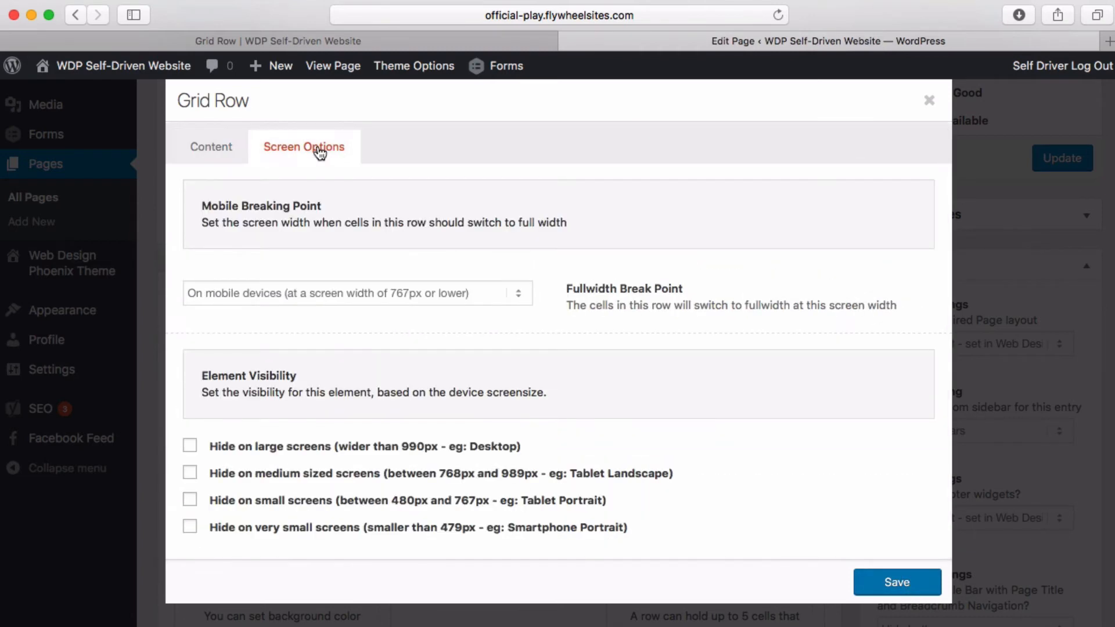
left_click(891, 581)
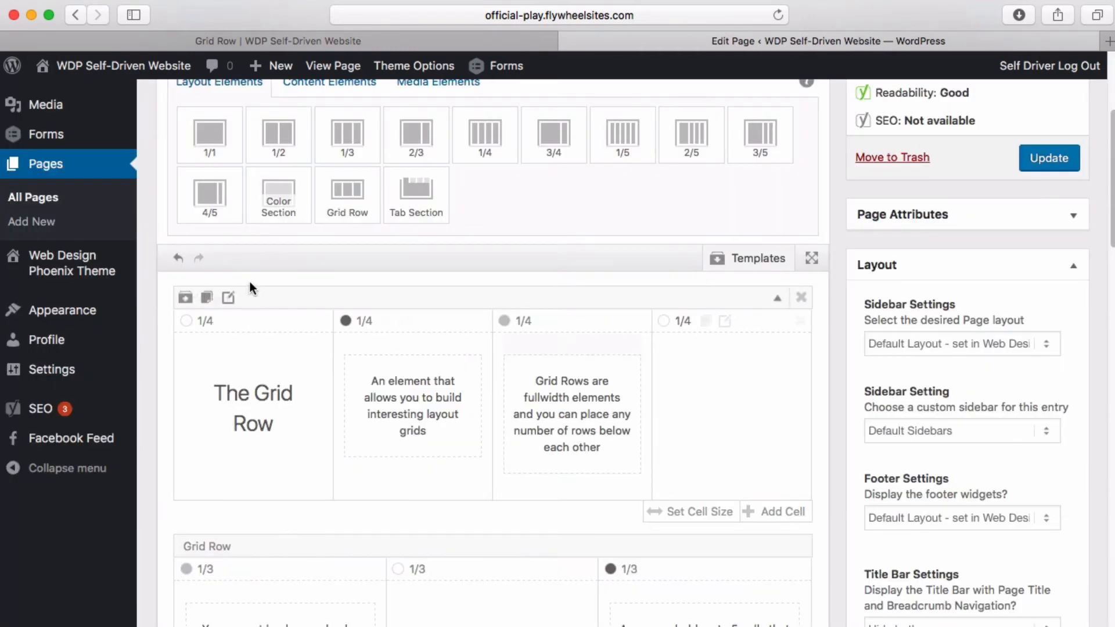
Move the "The Grid Row" heading from the top row's first cell into the second cell, above its text.
scroll(427, 405, "down", 5)
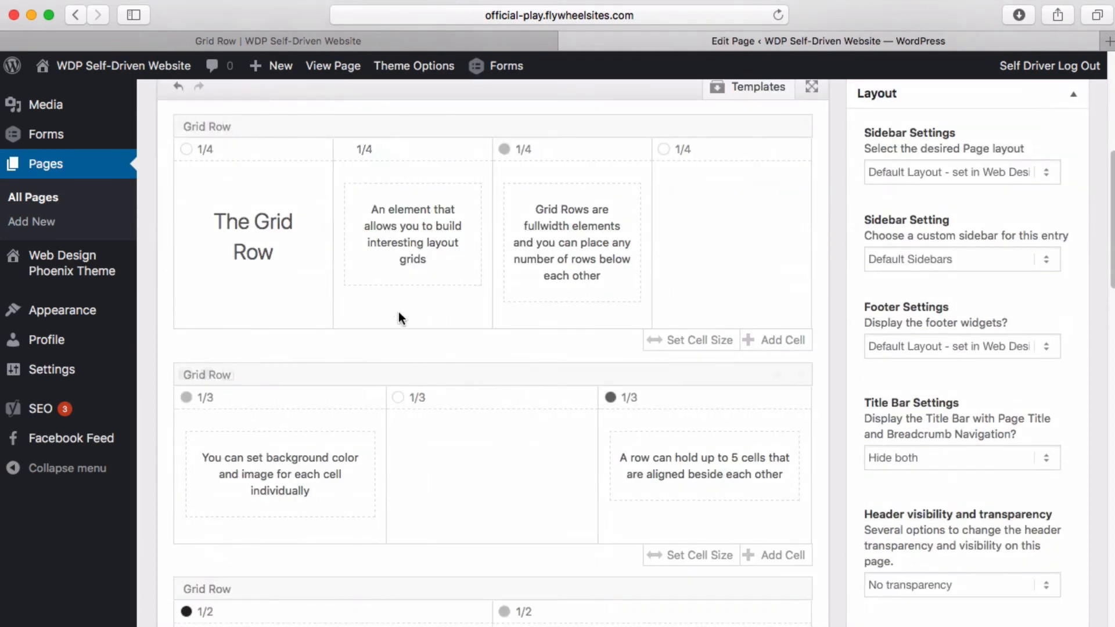
scroll(386, 314, "up", 2)
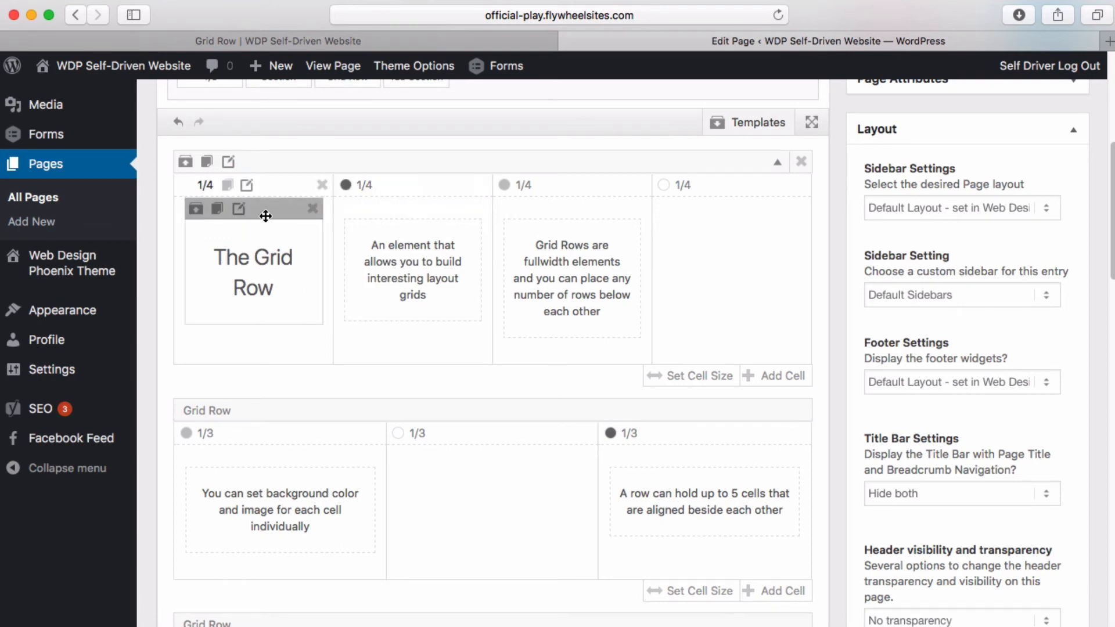
left_click_drag(264, 215, 378, 219)
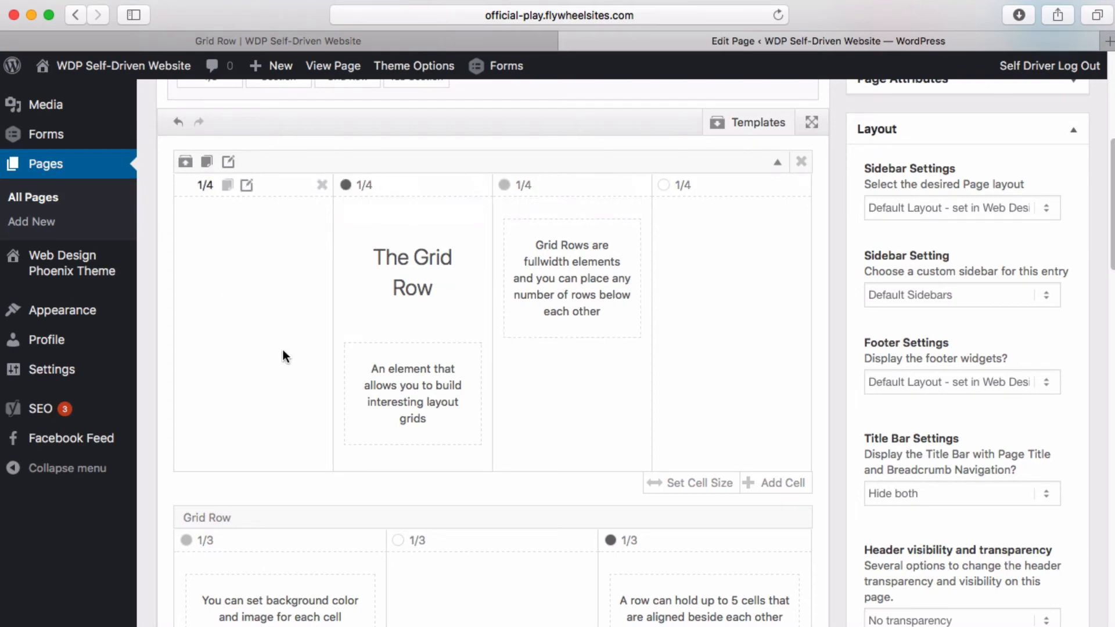
Move the "The Grid Row" heading from the top row's second cell back into its first cell.
scroll(283, 350, "up", 2)
scroll(283, 358, "up", 5)
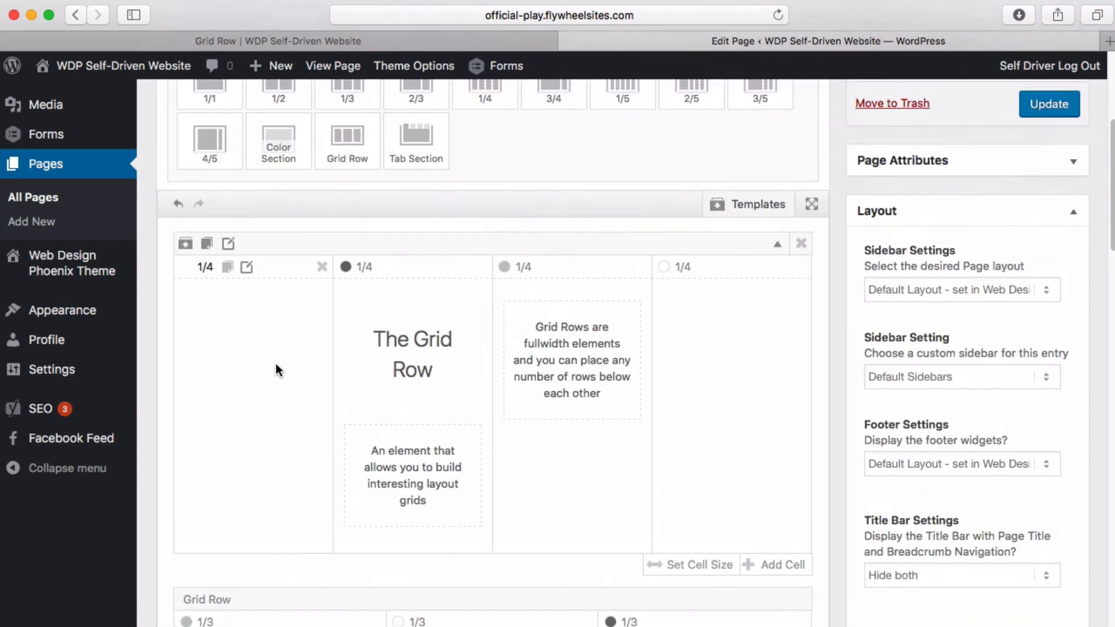
scroll(272, 468, "down", 3)
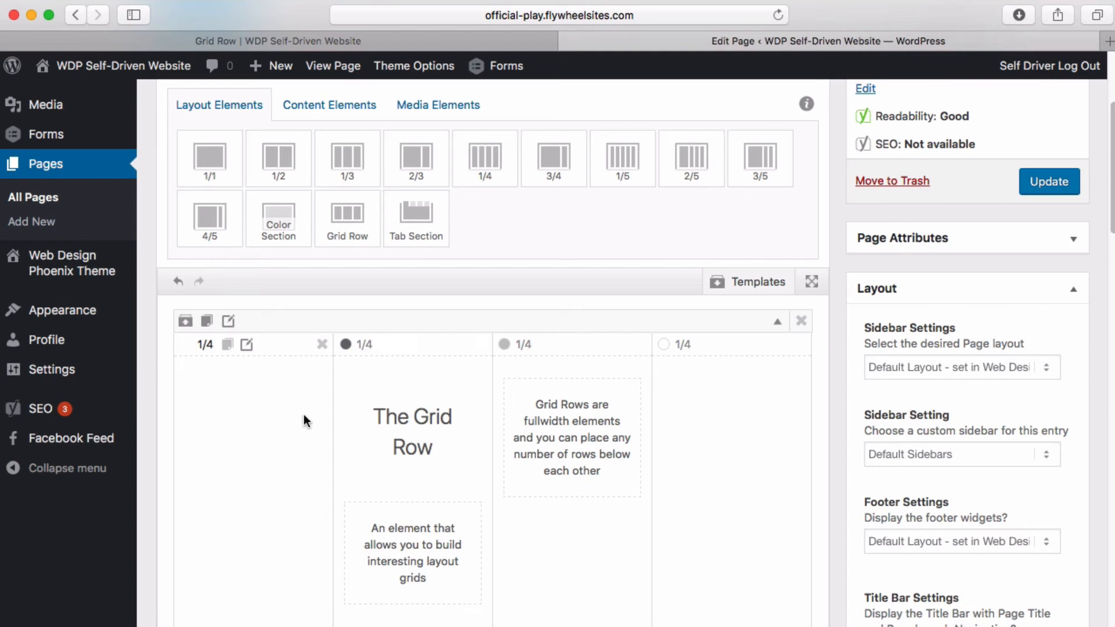
left_click_drag(434, 368, 218, 383)
scroll(562, 473, "down", 1)
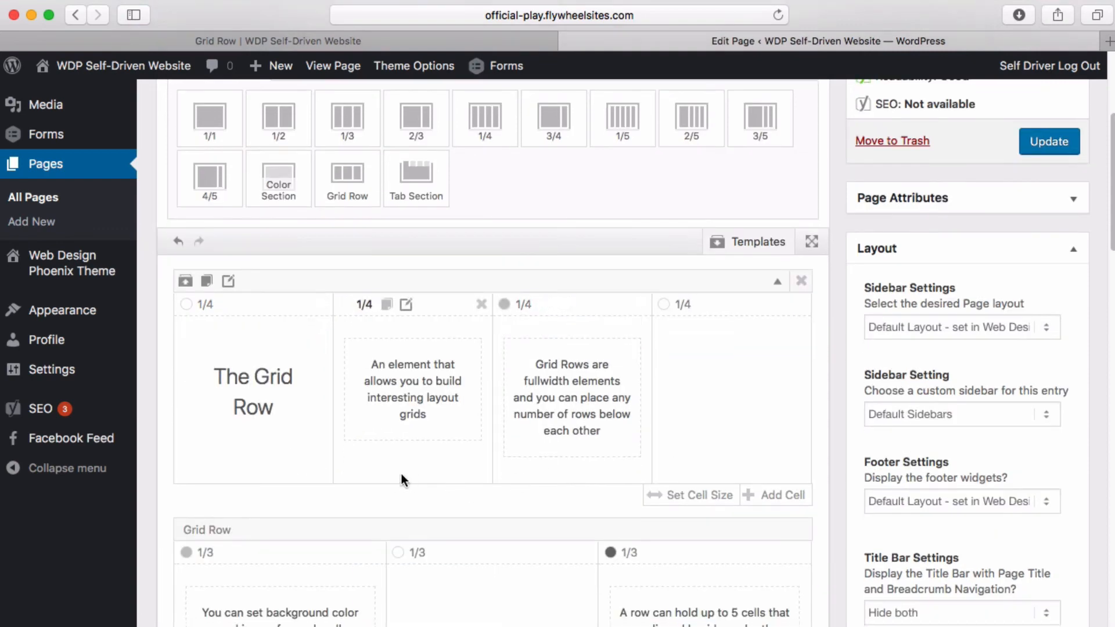
Review the cell layouts offered for the four-cell top grid row, and add a fifth cell to the row.
left_click(699, 497)
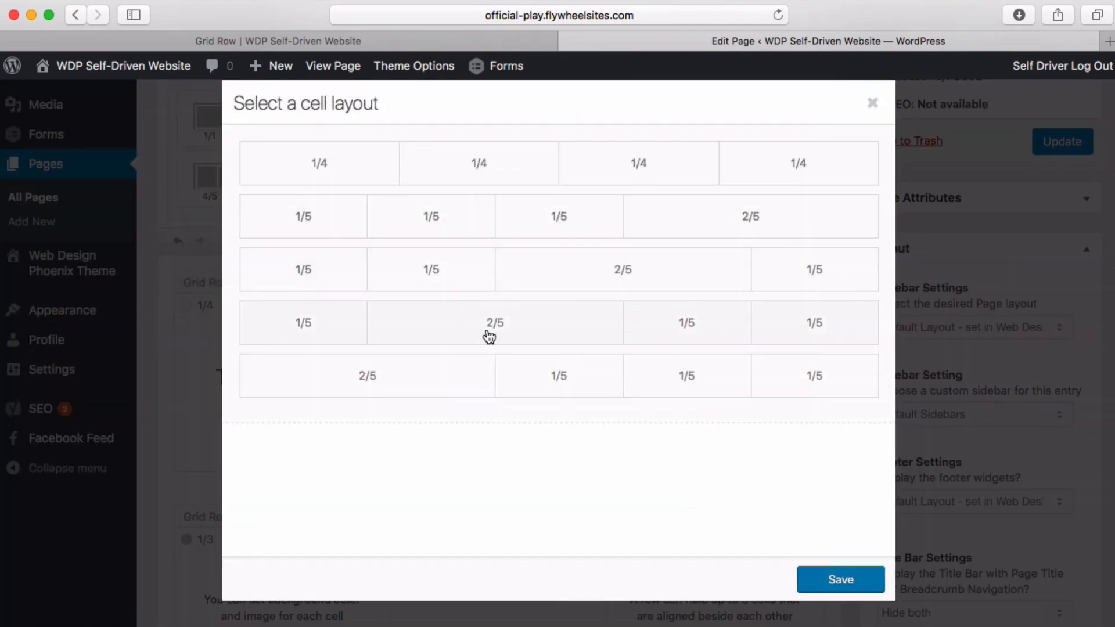
left_click(873, 104)
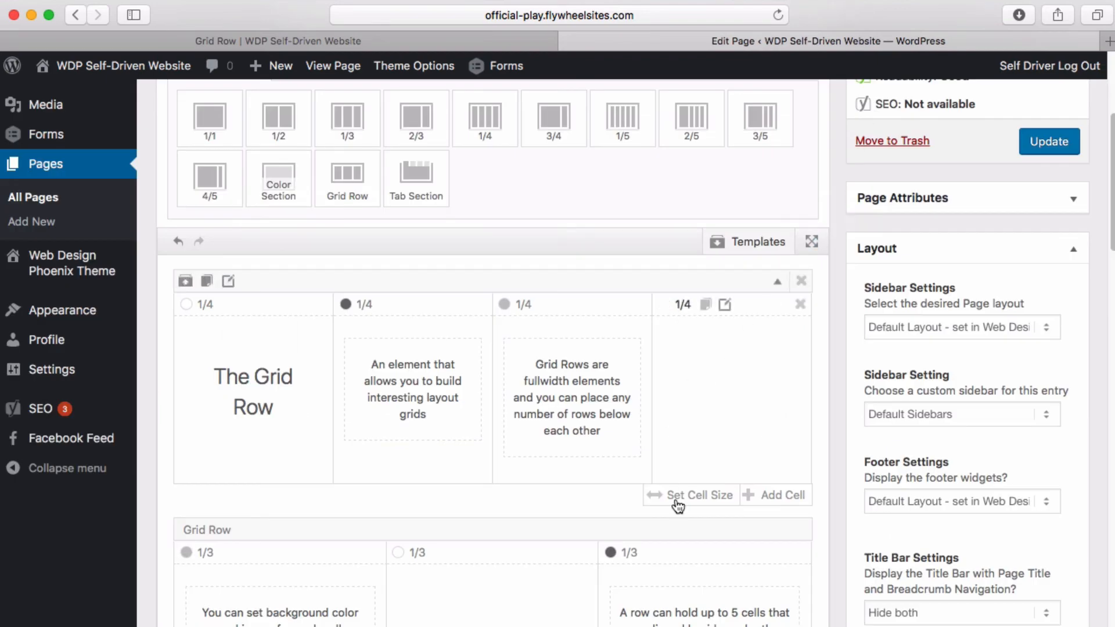
left_click(784, 497)
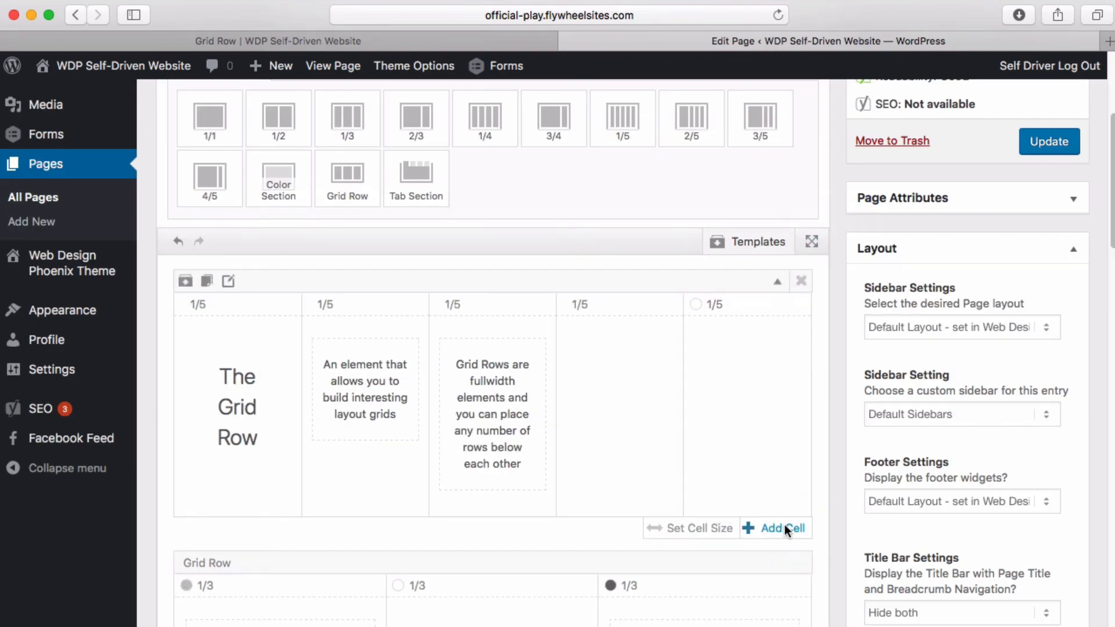
Check the cell size options for the top grid row with five cells.
left_click(697, 529)
left_click(737, 405)
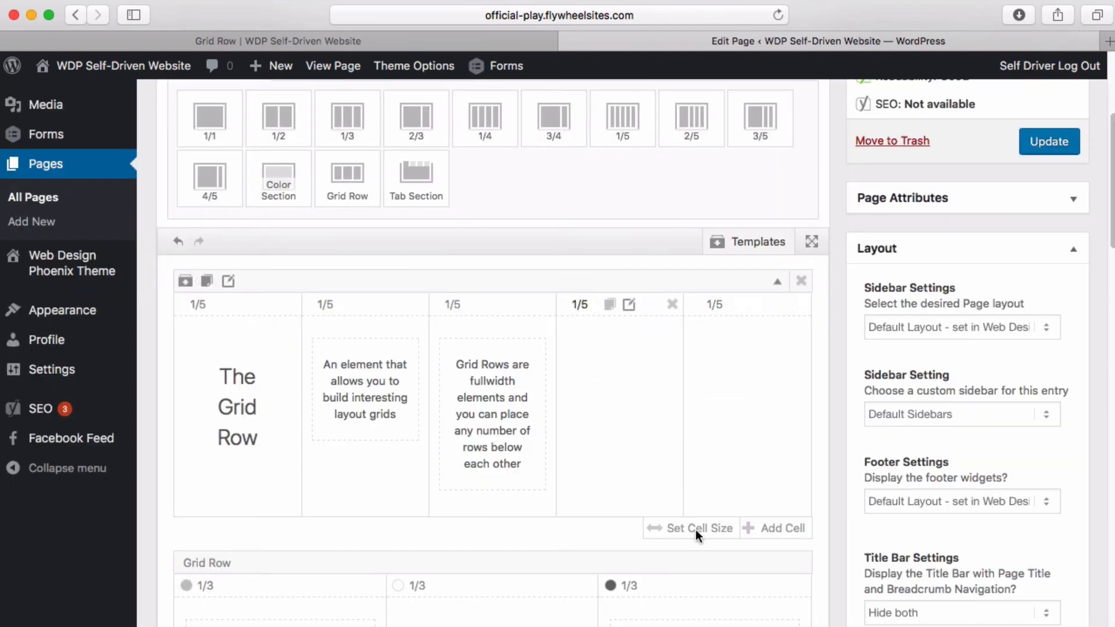
left_click(702, 529)
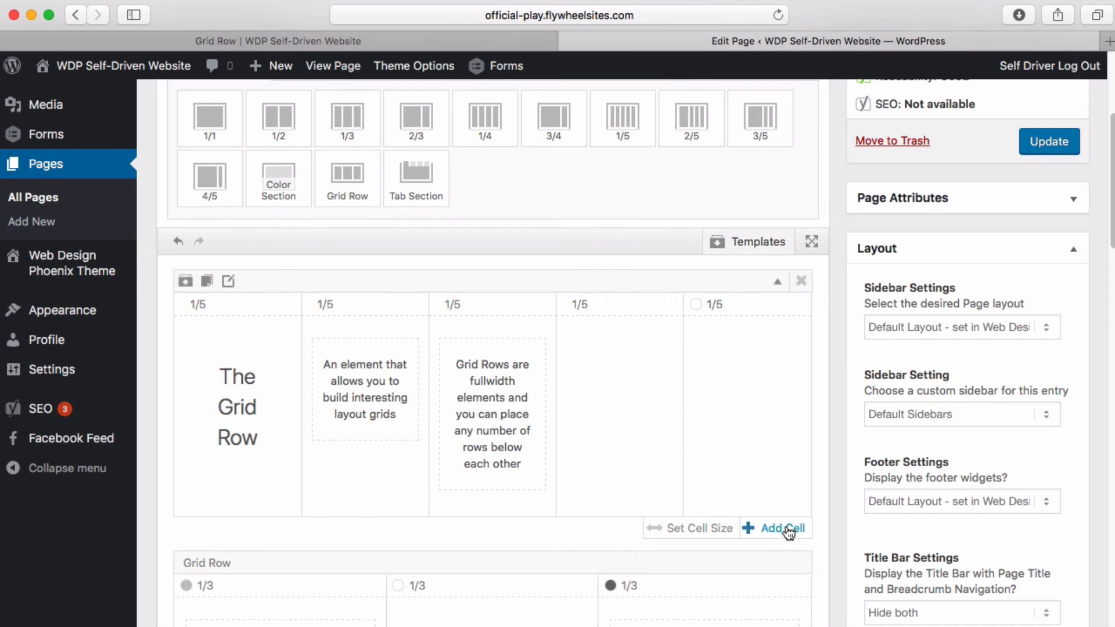
Delete the last two empty cells from the top grid row, and review the three-cell layouts before saving the layout dialog.
left_click(800, 305)
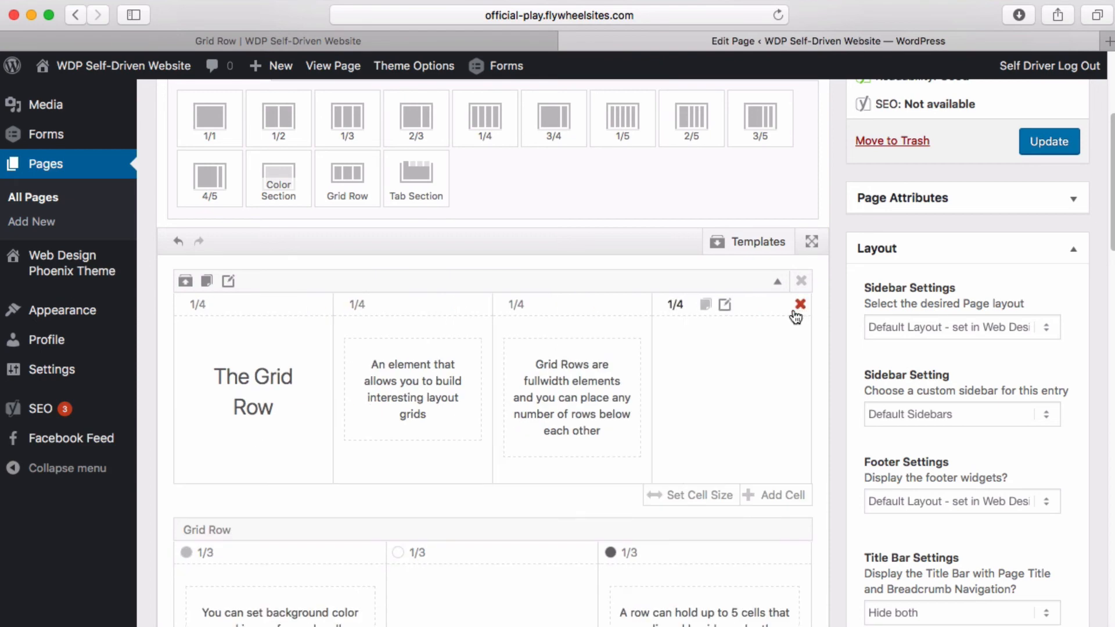
left_click(800, 304)
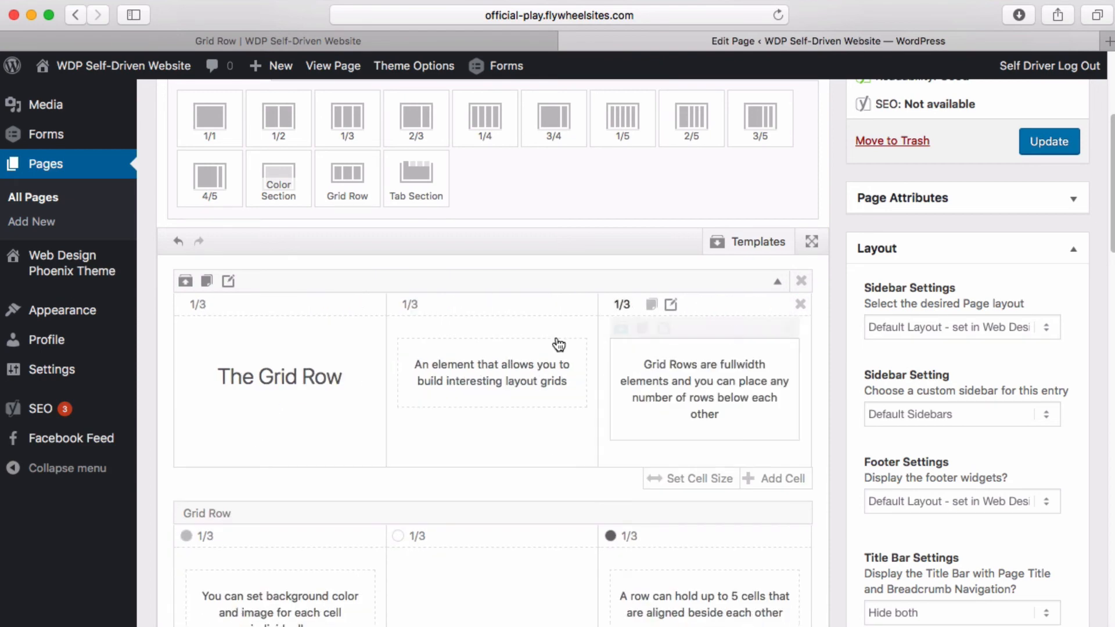
left_click(704, 475)
scroll(477, 273, "down", 5)
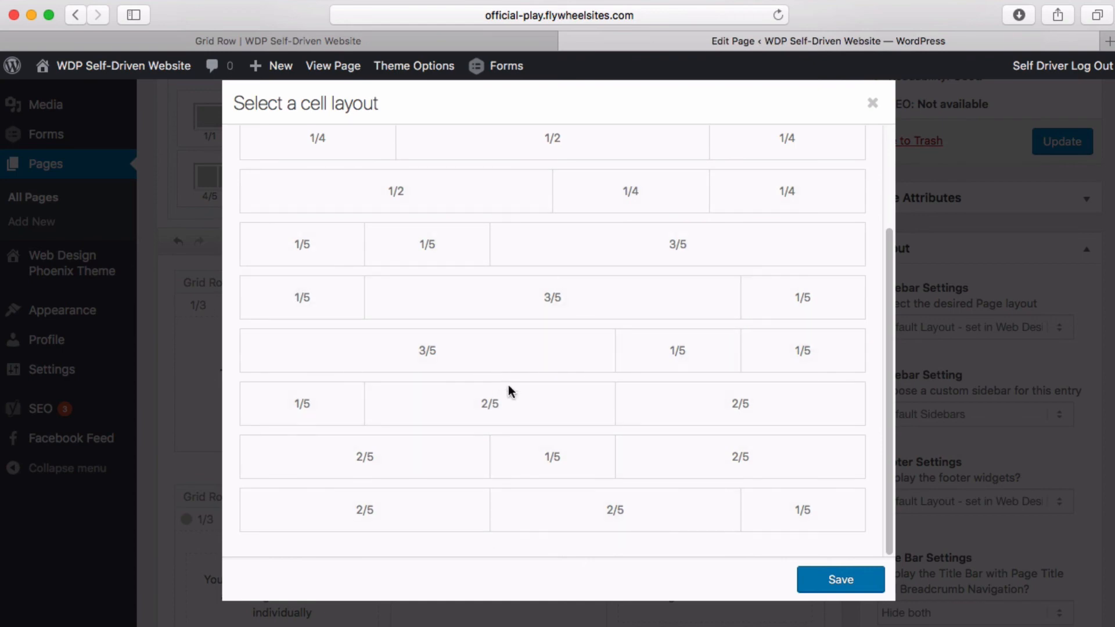
left_click(842, 579)
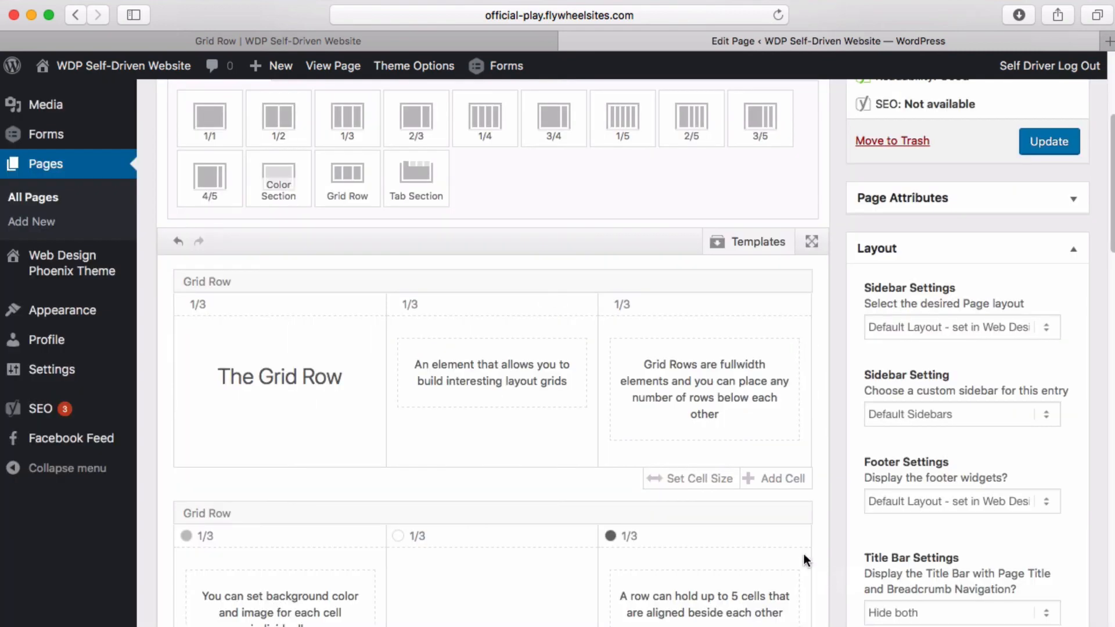
Compare the four-cell blue grid row at the end of the layout with its thin blue bars on the live page.
scroll(504, 384, "down", 10)
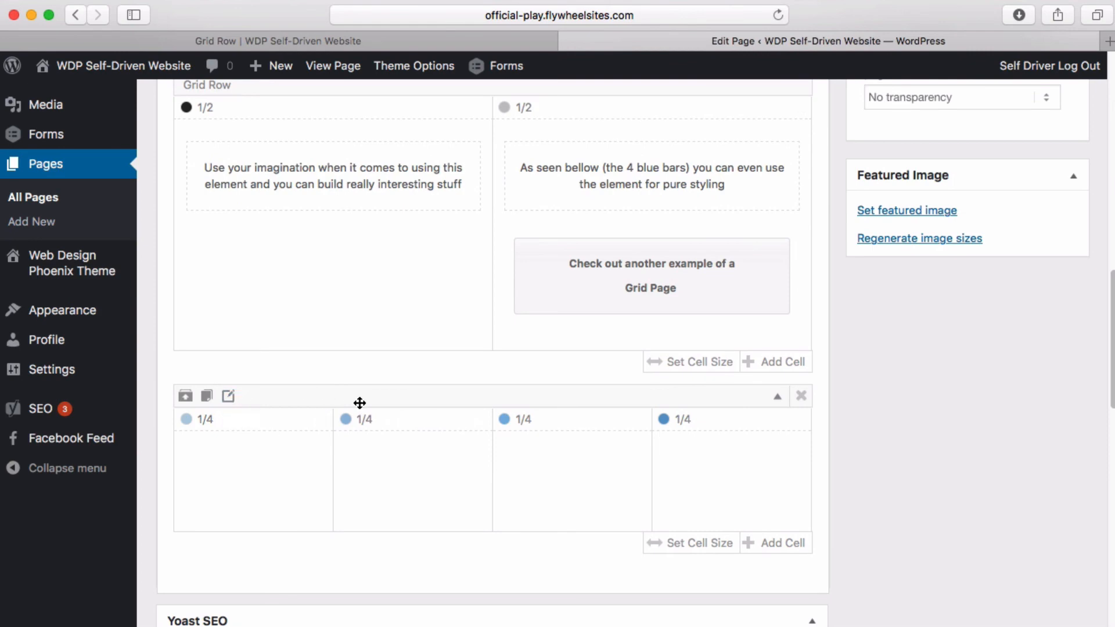
left_click(409, 42)
scroll(427, 380, "down", 6)
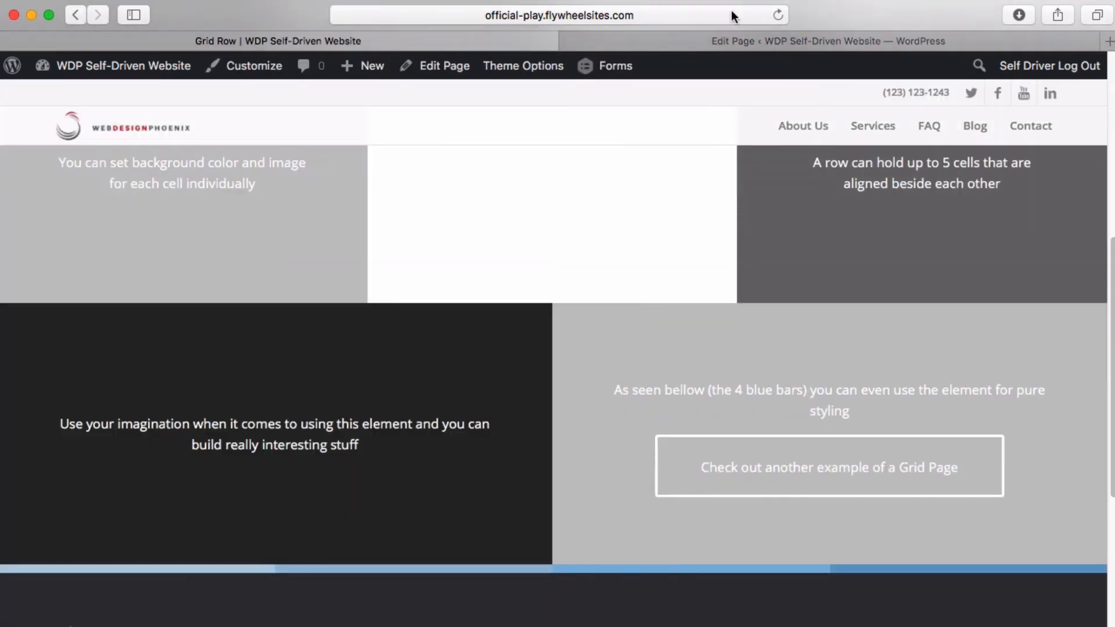
left_click(750, 42)
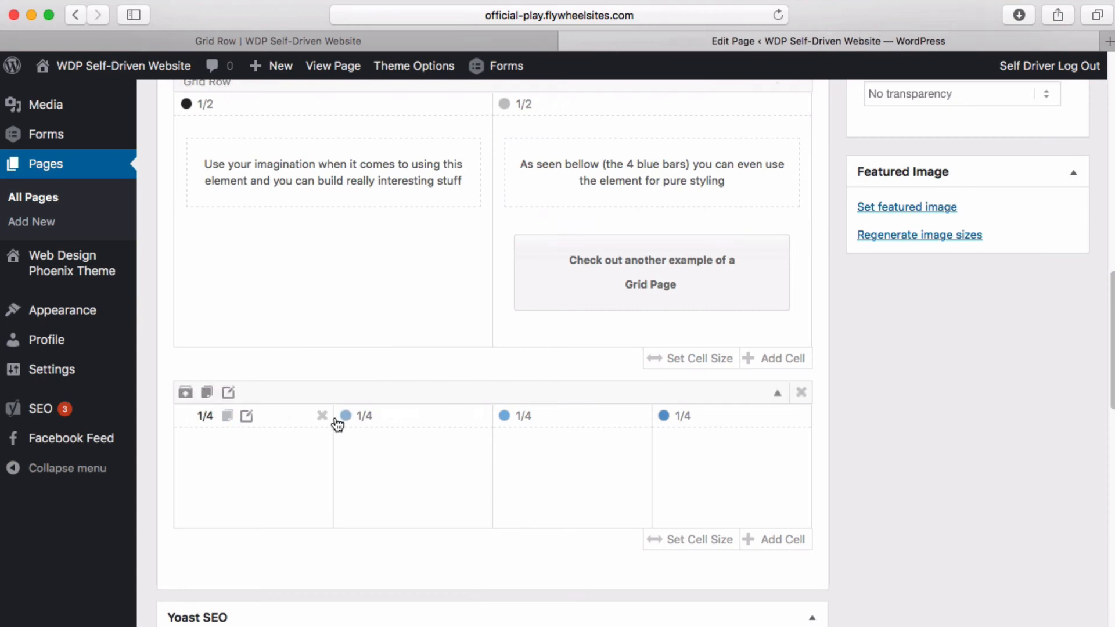
Examine the minimum height in the blue grid row's settings and save the row.
left_click(229, 393)
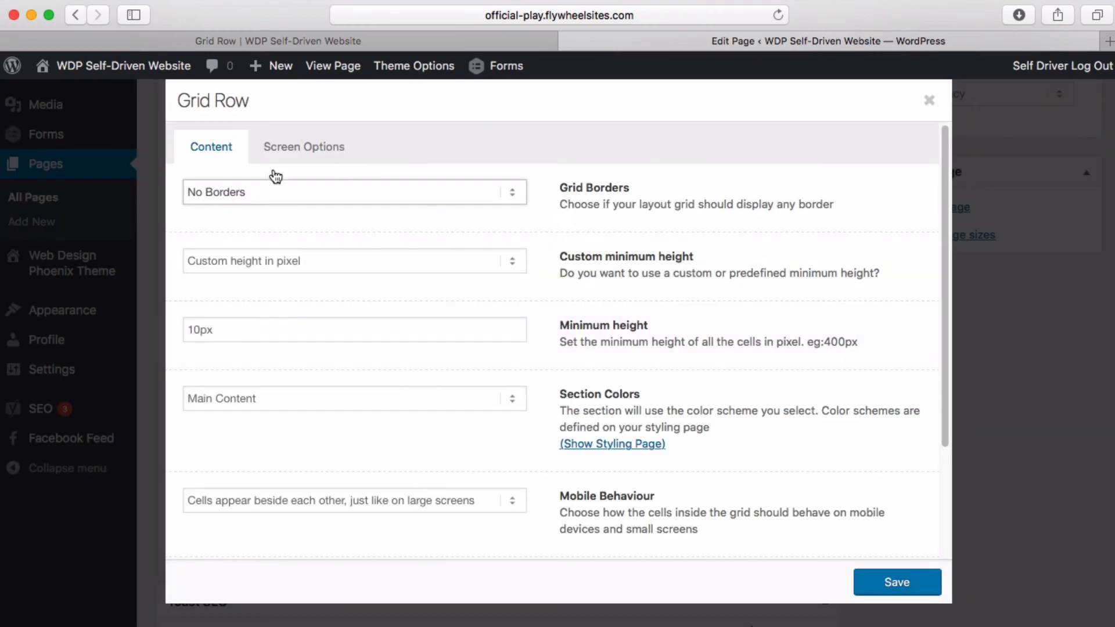
left_click_drag(219, 329, 188, 329)
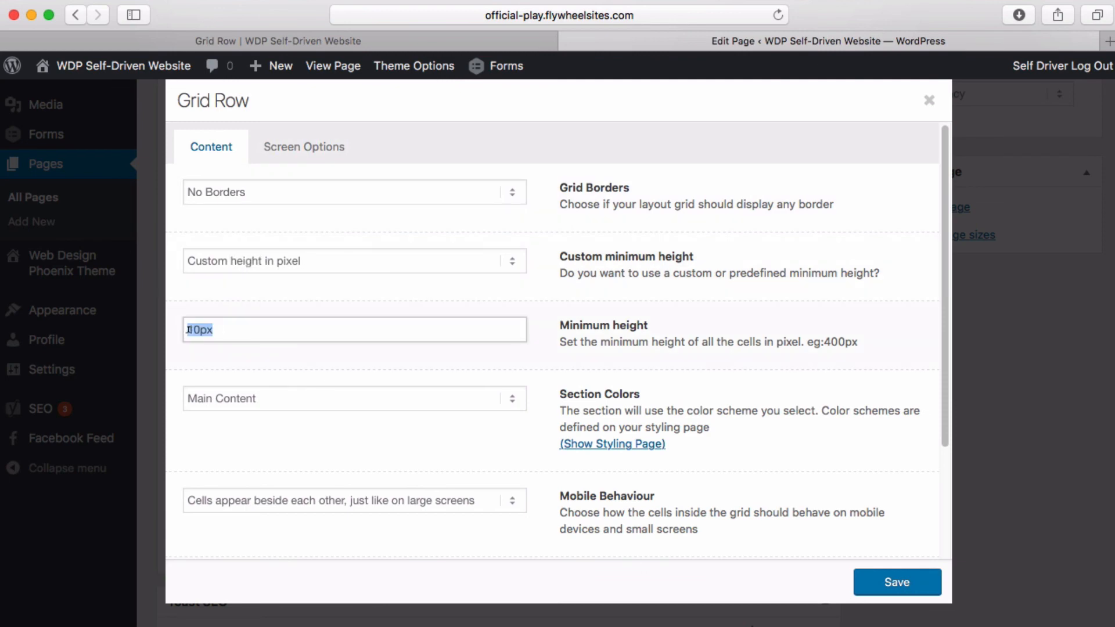
left_click(901, 583)
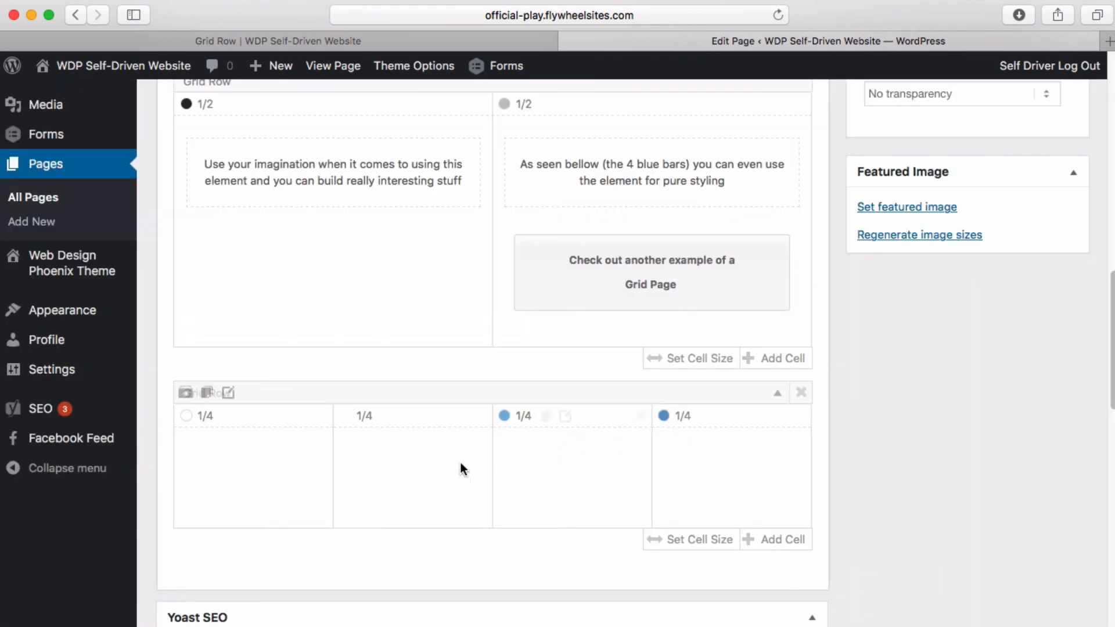
View the live page's grid rows from the thin blue bars up to the top row, checking them against the builder layout.
left_click(497, 42)
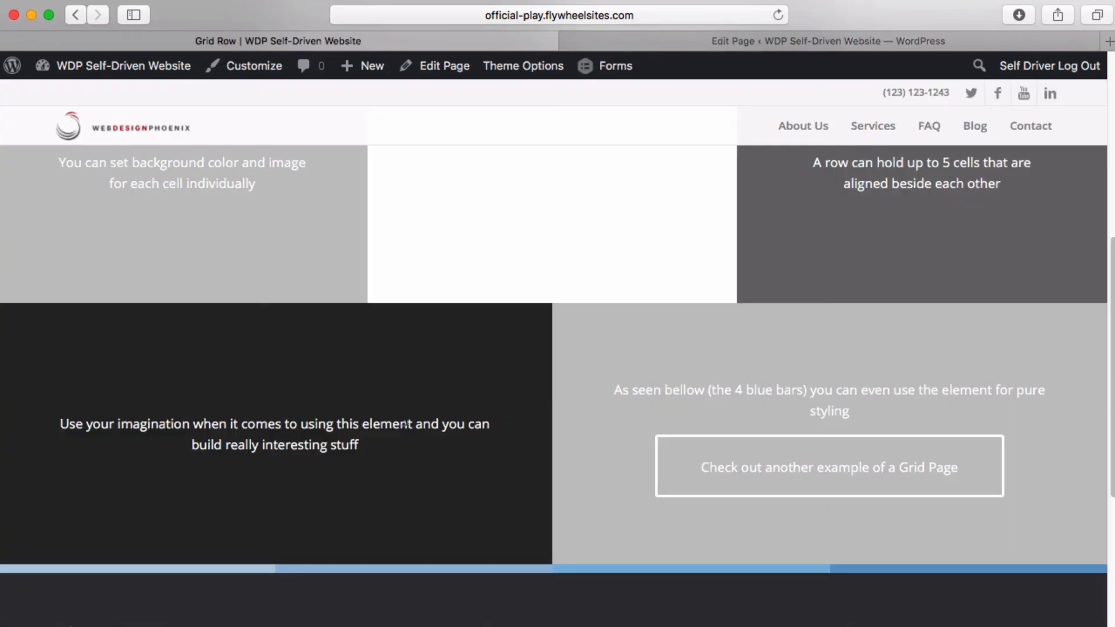
left_click(569, 41)
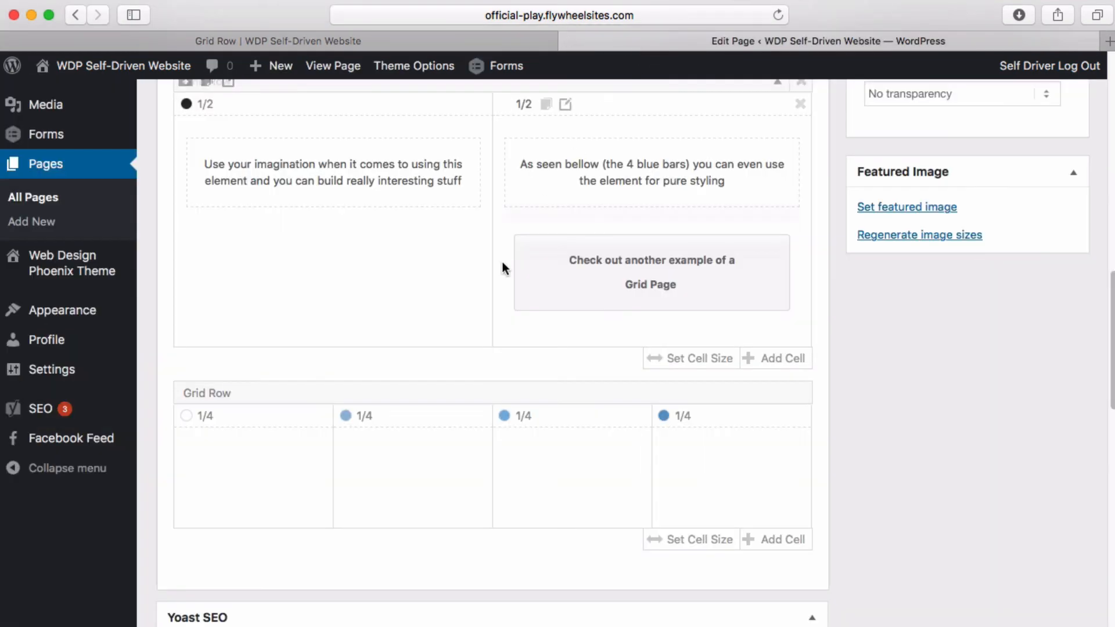
scroll(406, 296, "up", 10)
left_click(227, 42)
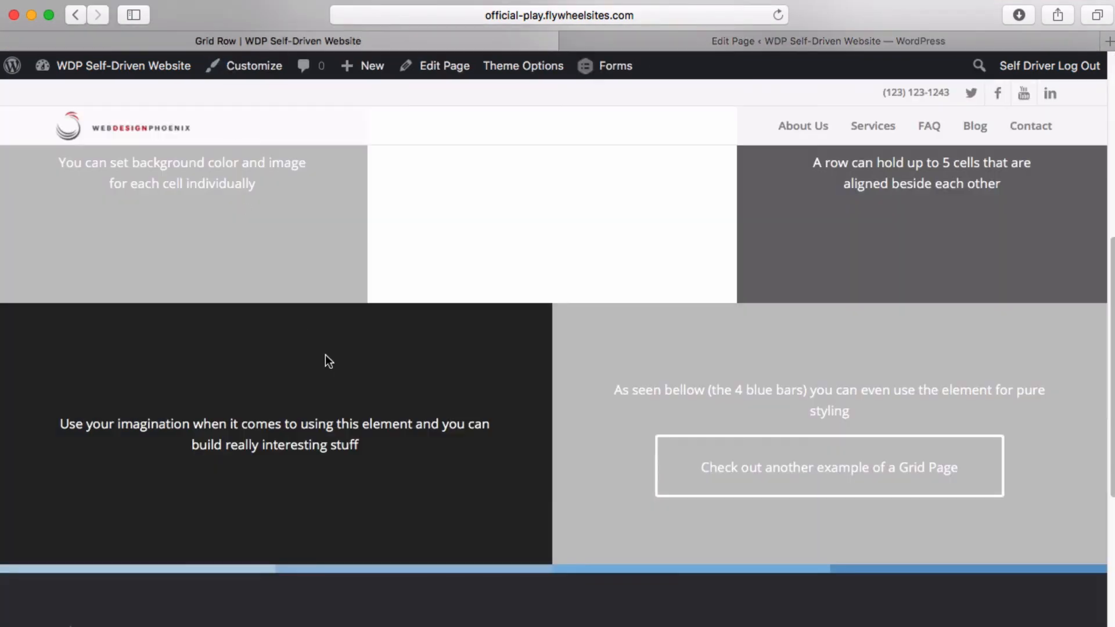
scroll(325, 355, "up", 7)
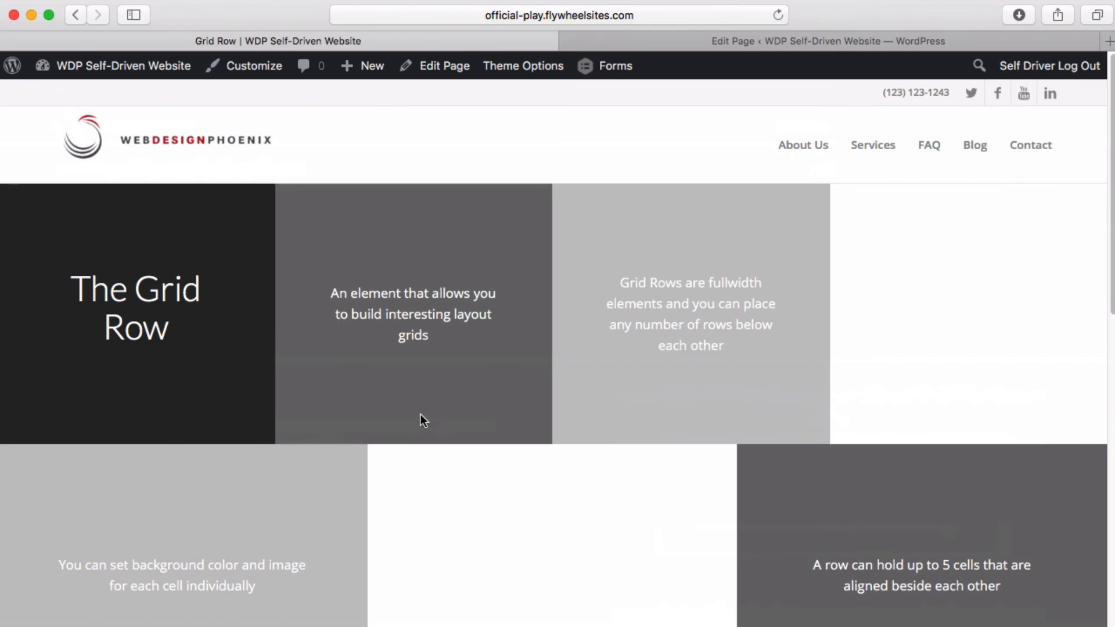